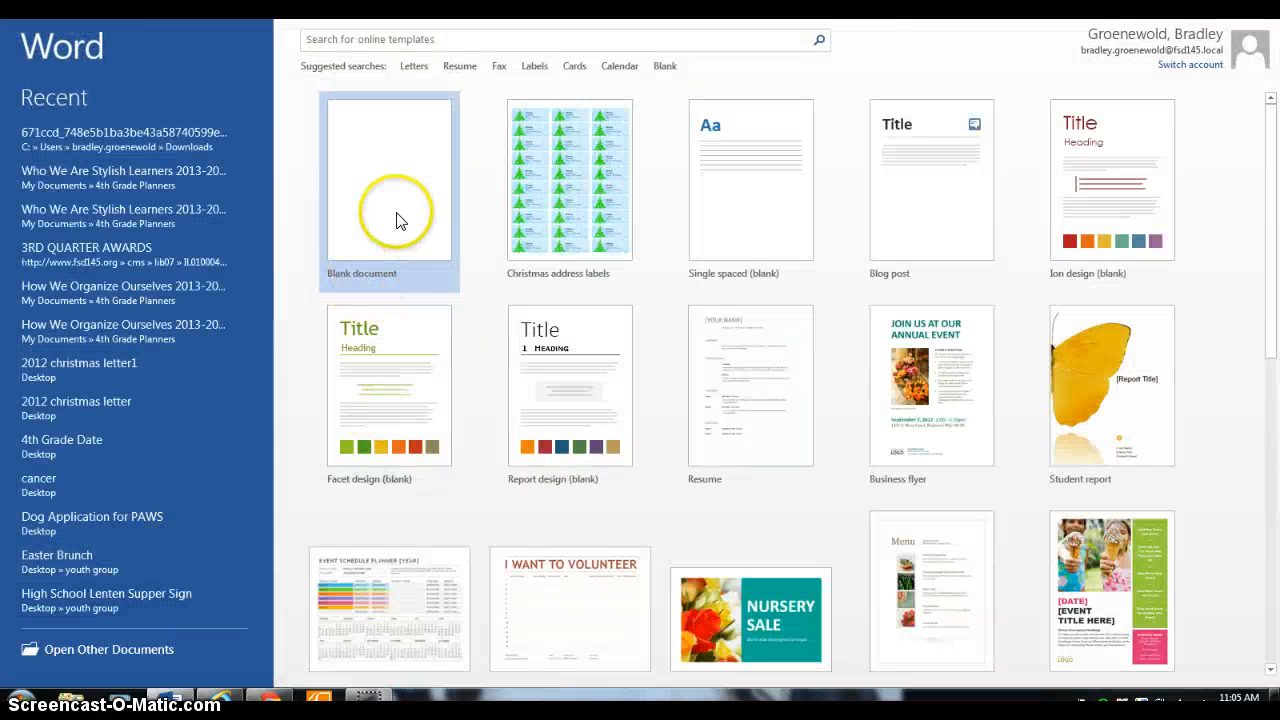
Create a blank document and enter the tab-indented title "Sample Paper", followed by a new line.
left_click(397, 214)
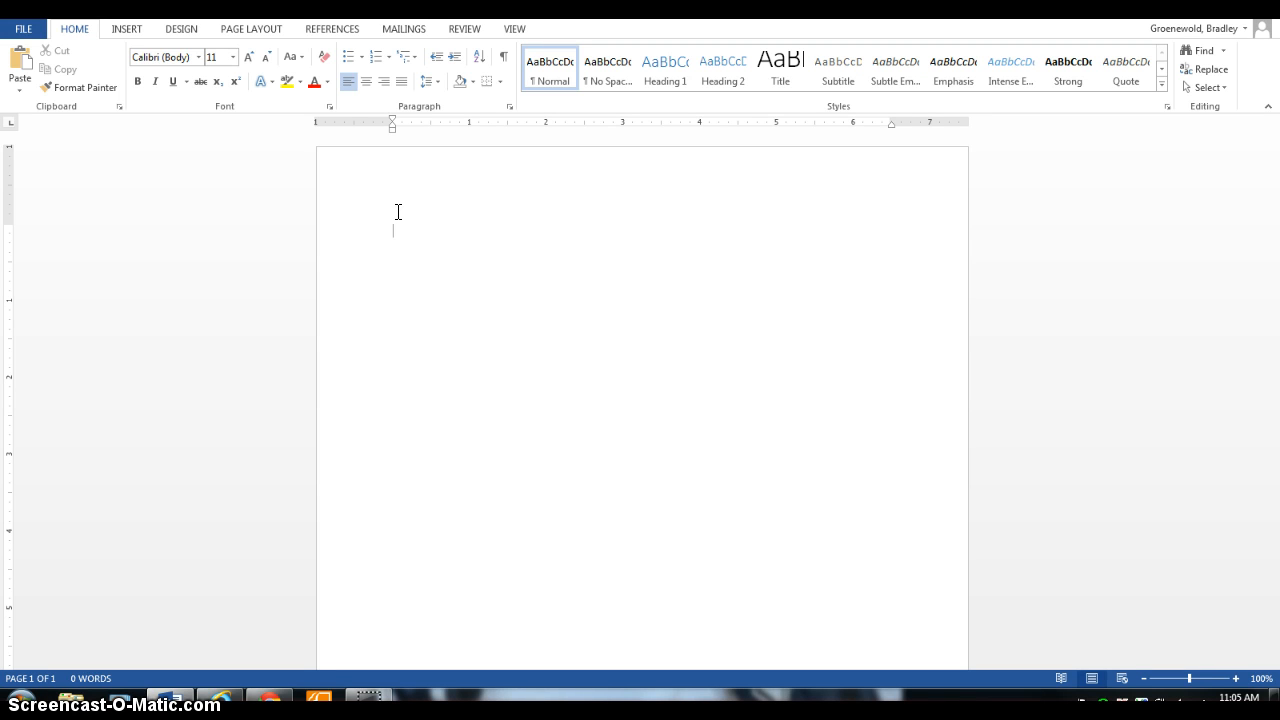
key("Tab")
type("Sample Paper")
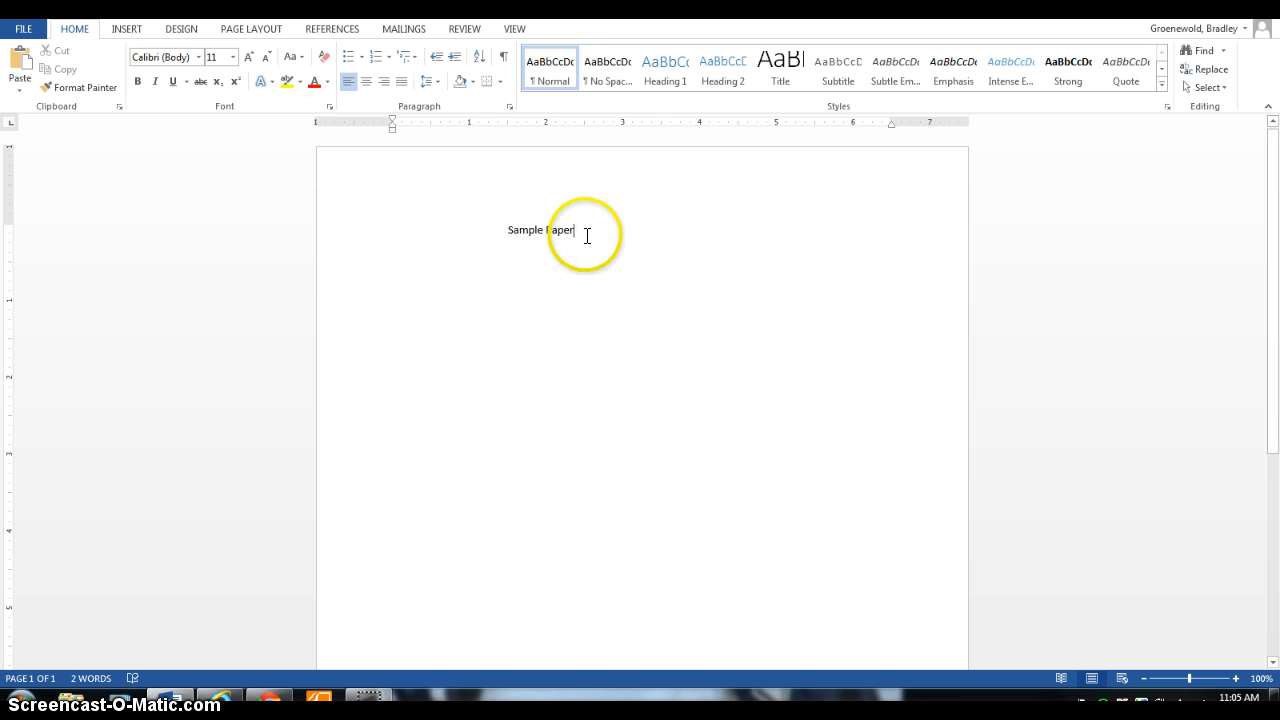
key("Return")
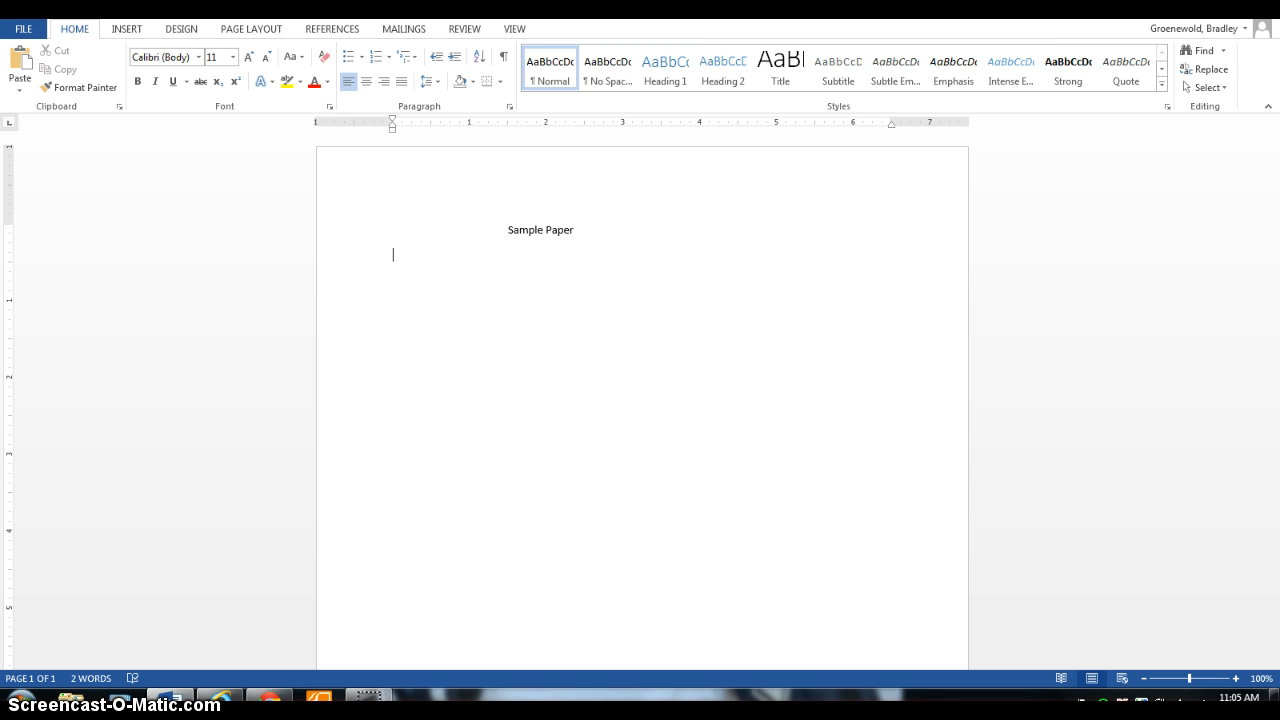
Write the body text "This is a sample paper. It will help us learn how to use Microsoft word." below the title.
type("This is a sample paper.  It will help us l")
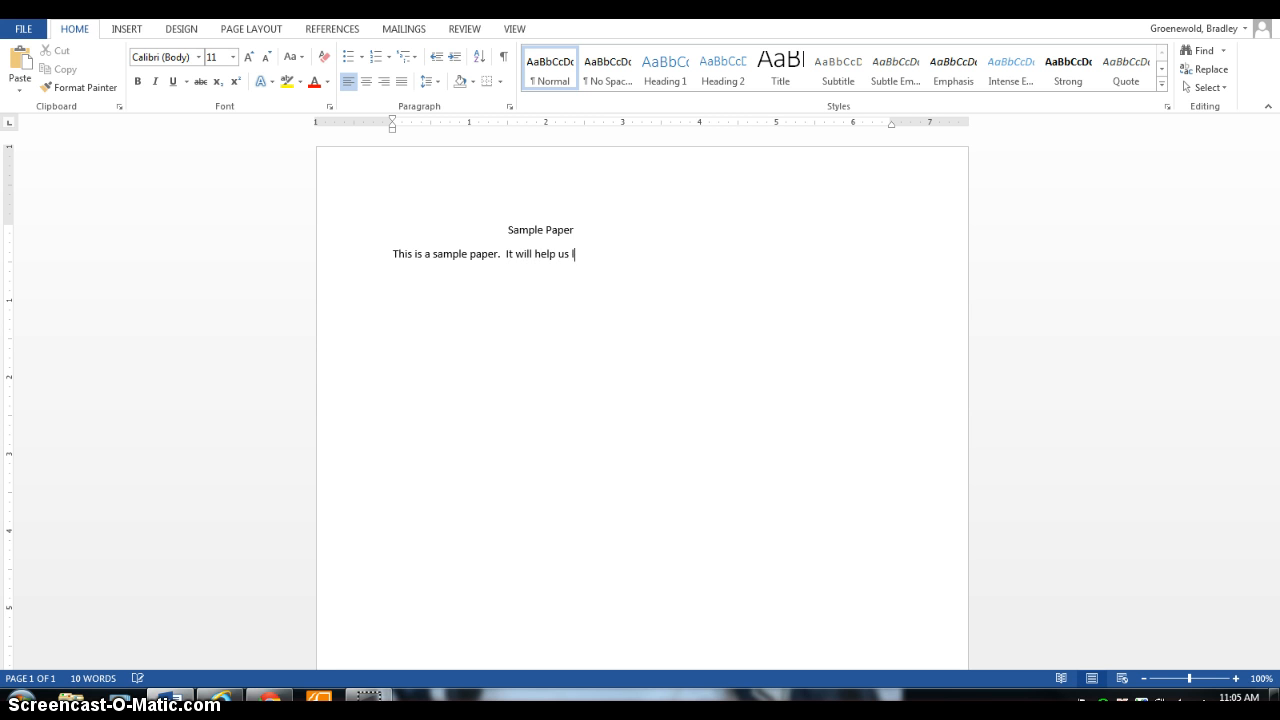
type("earn how to use microsfo")
key("BackSpace")
key("BackSpace")
key("BackSpace")
type("soft ")
type("wrod")
type(".")
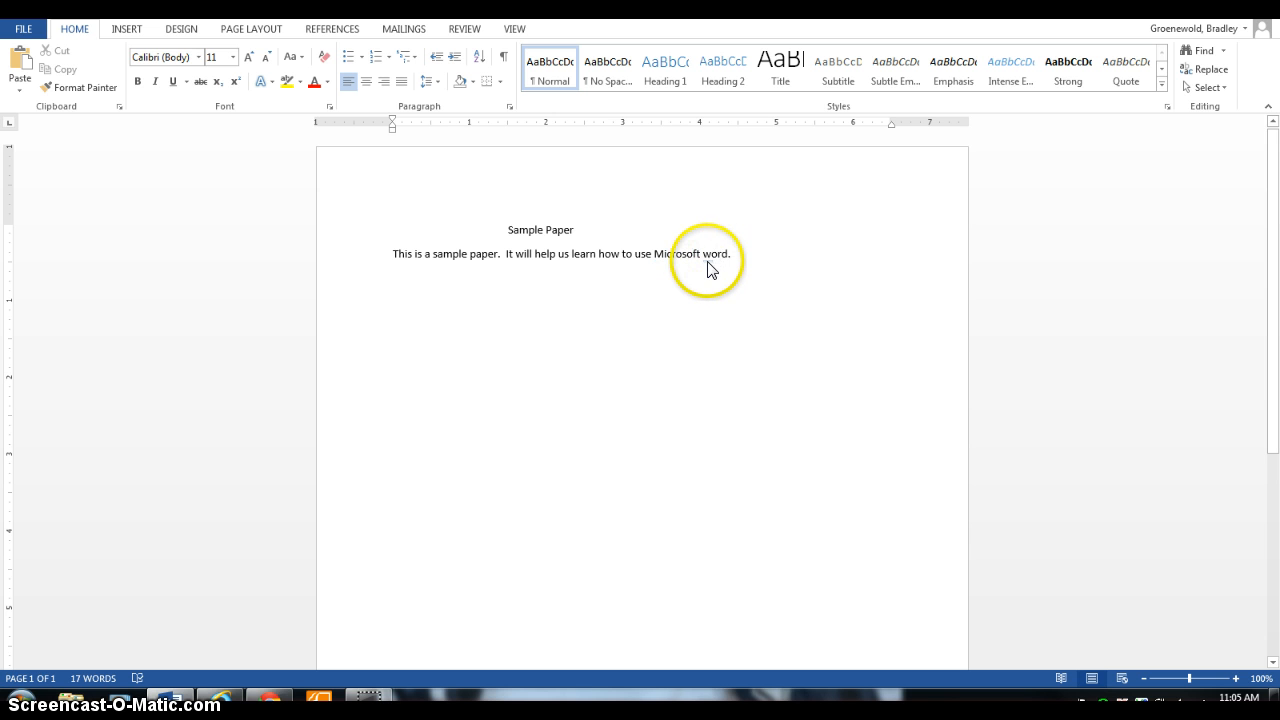
Capitalize "word" as "Word" at the end of the second sentence.
mouse_move(712, 268)
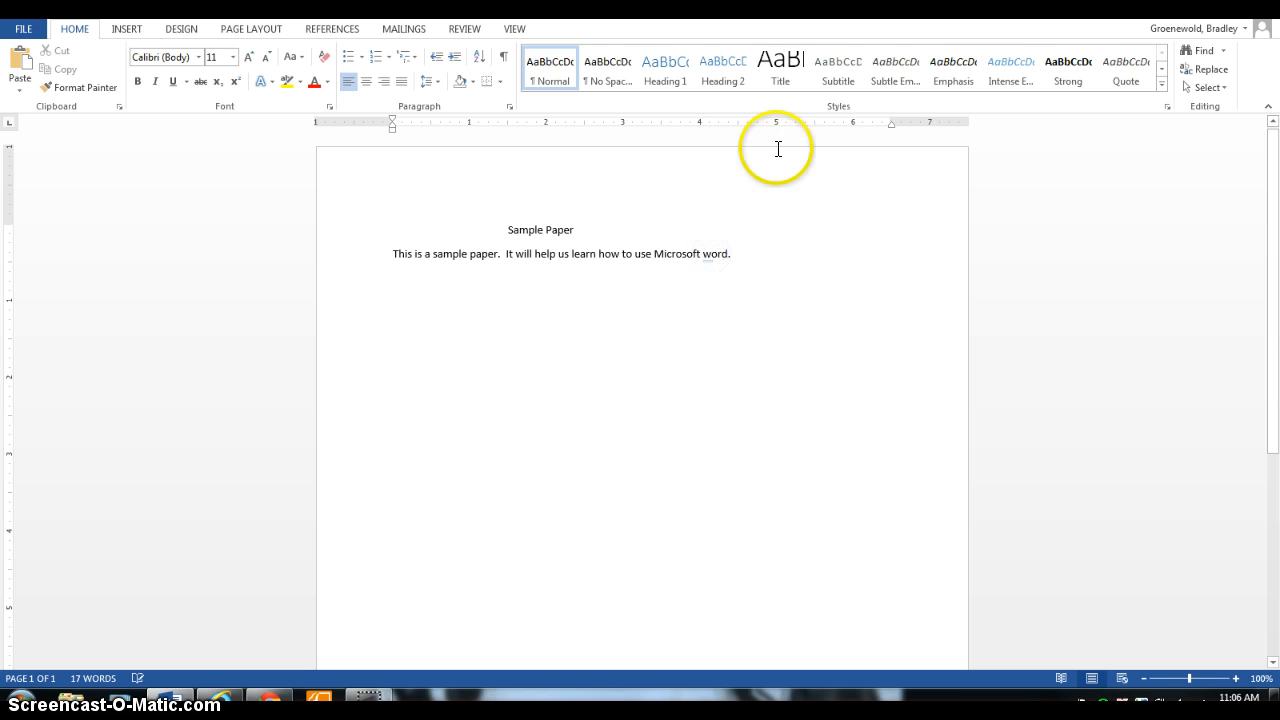
key("BackSpace")
type("W")
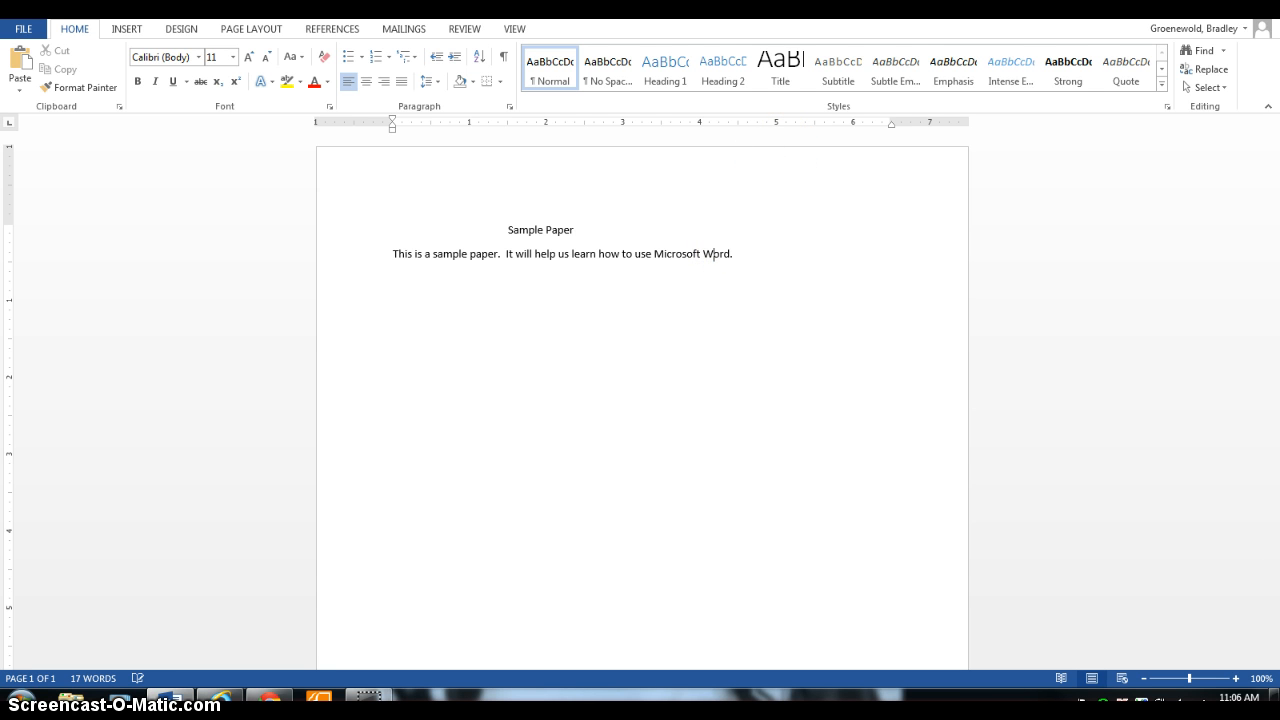
Add the sentence "I do not want this papper to get fixed." to the end of the paragraph.
left_click(780, 257)
type("I do not want this papper to get fi")
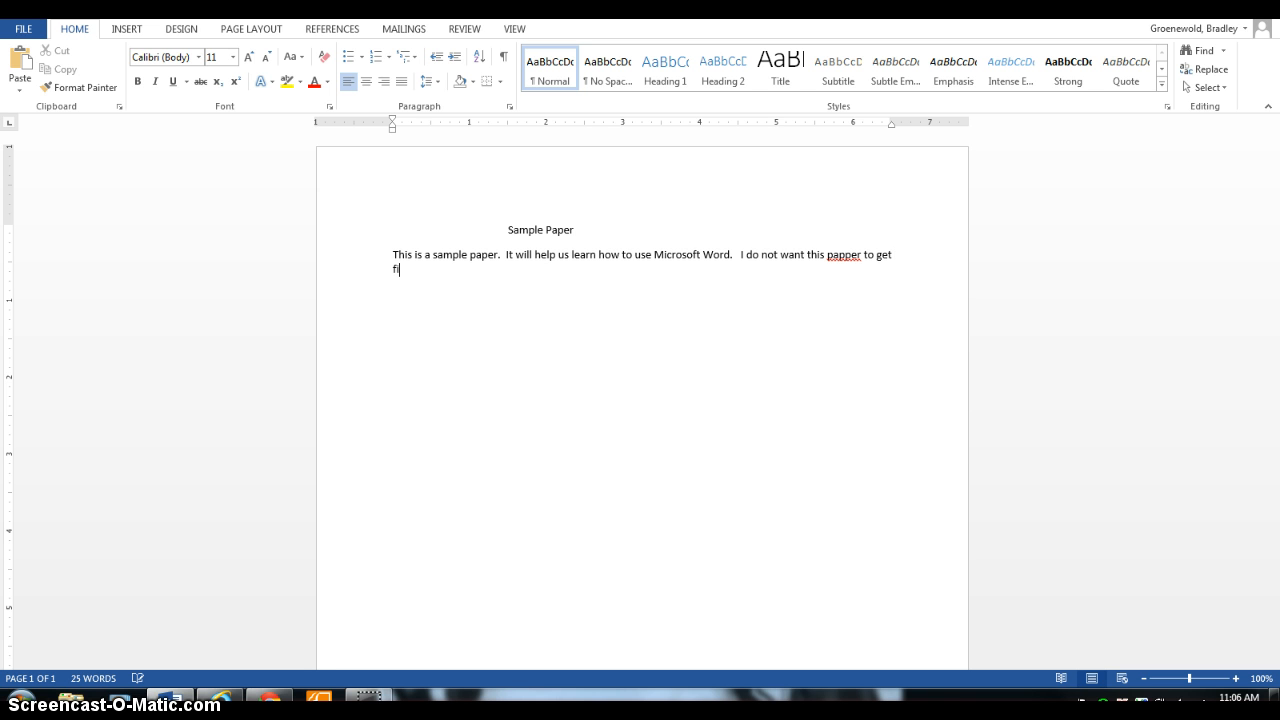
type("xed.")
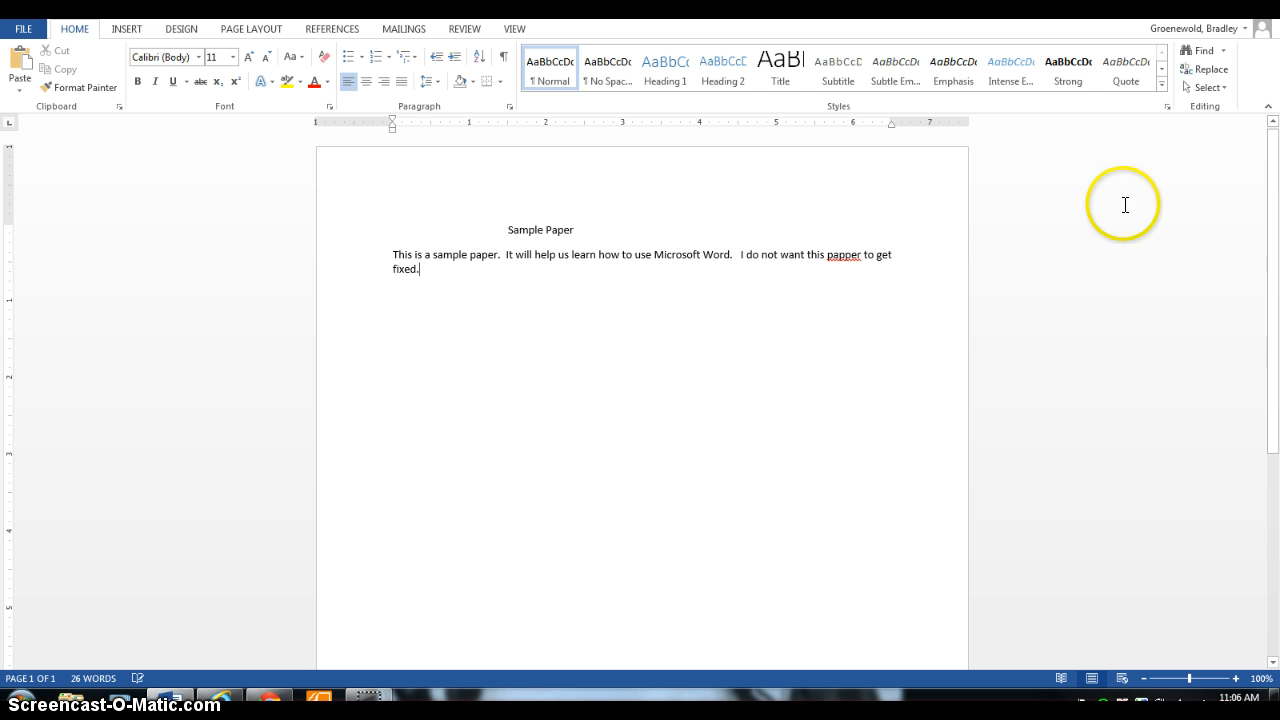
Replace the misspelled "papper" with the suggested spelling "paper".
right_click(842, 258)
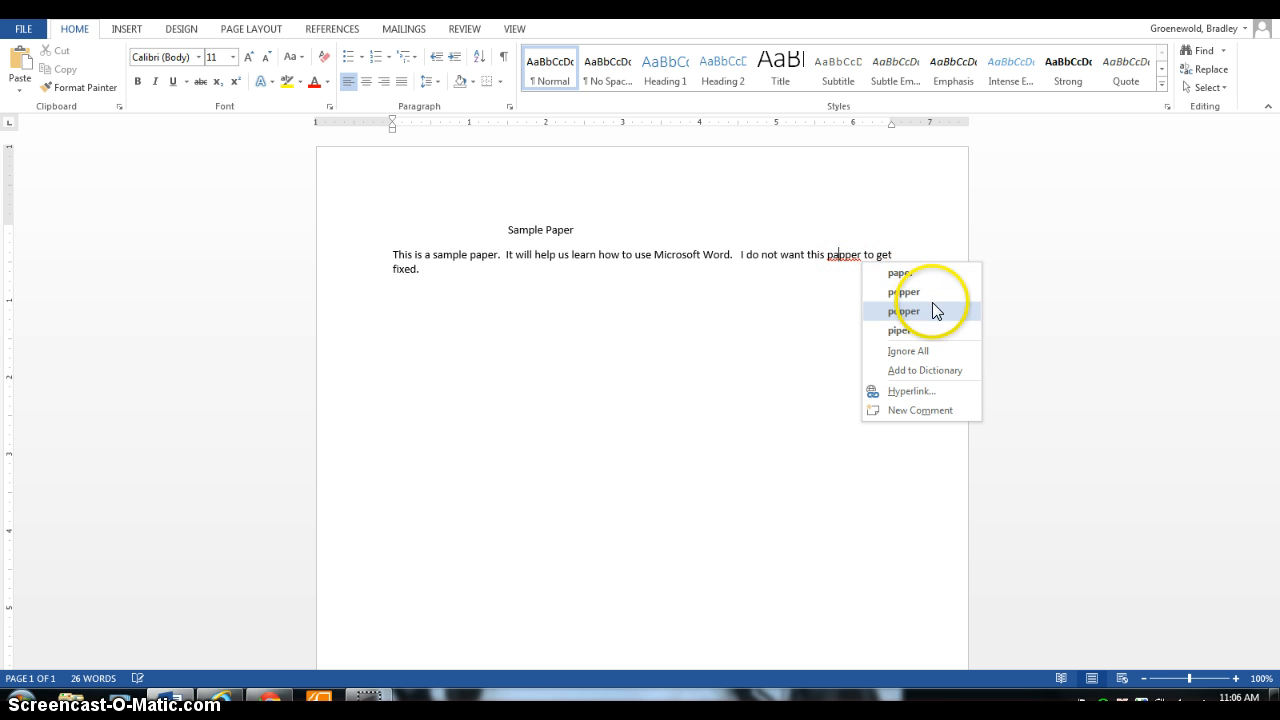
left_click(945, 276)
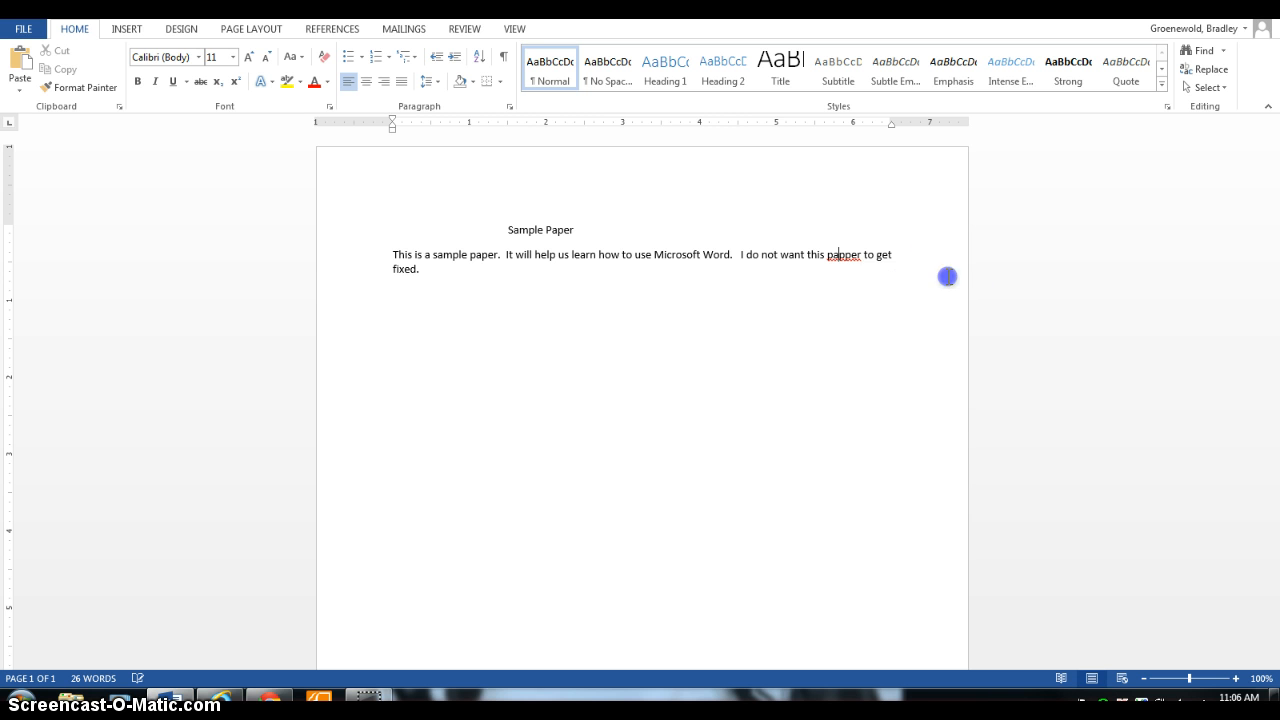
left_click(792, 254)
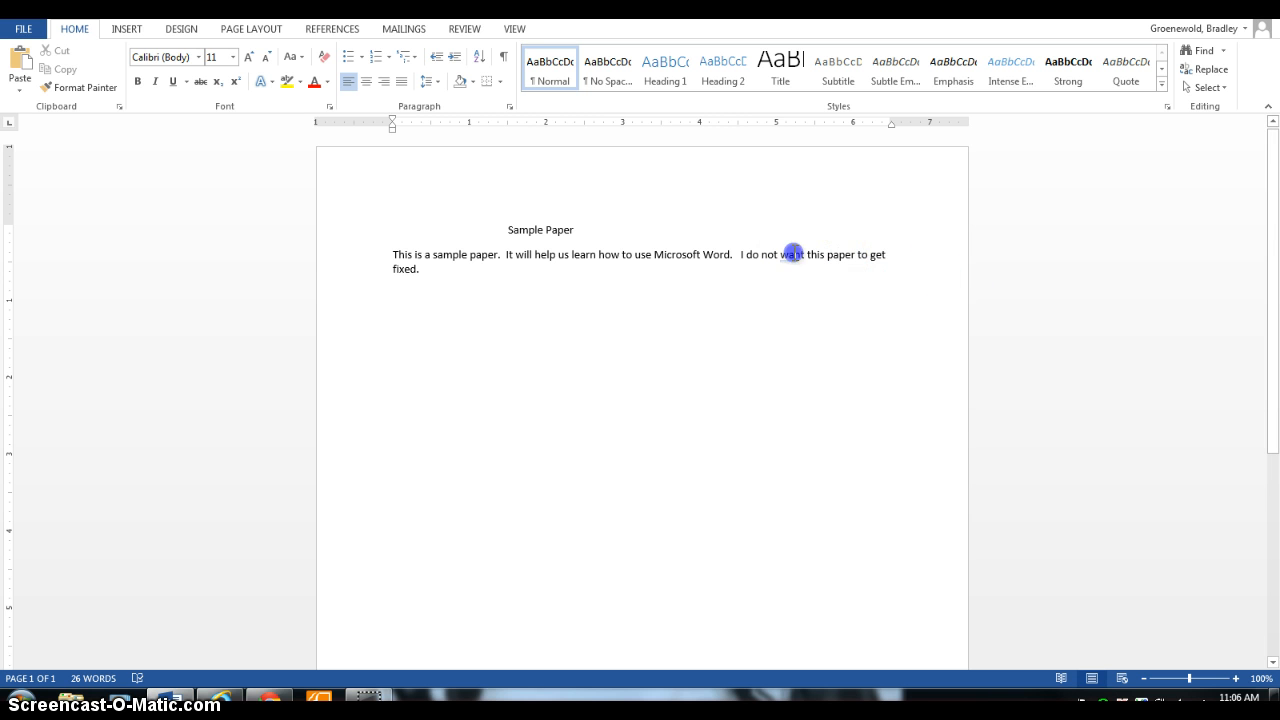
Add the sentence "This is a mistake." after "fixed.", with two spaces between "is" and "a".
left_click(476, 265)
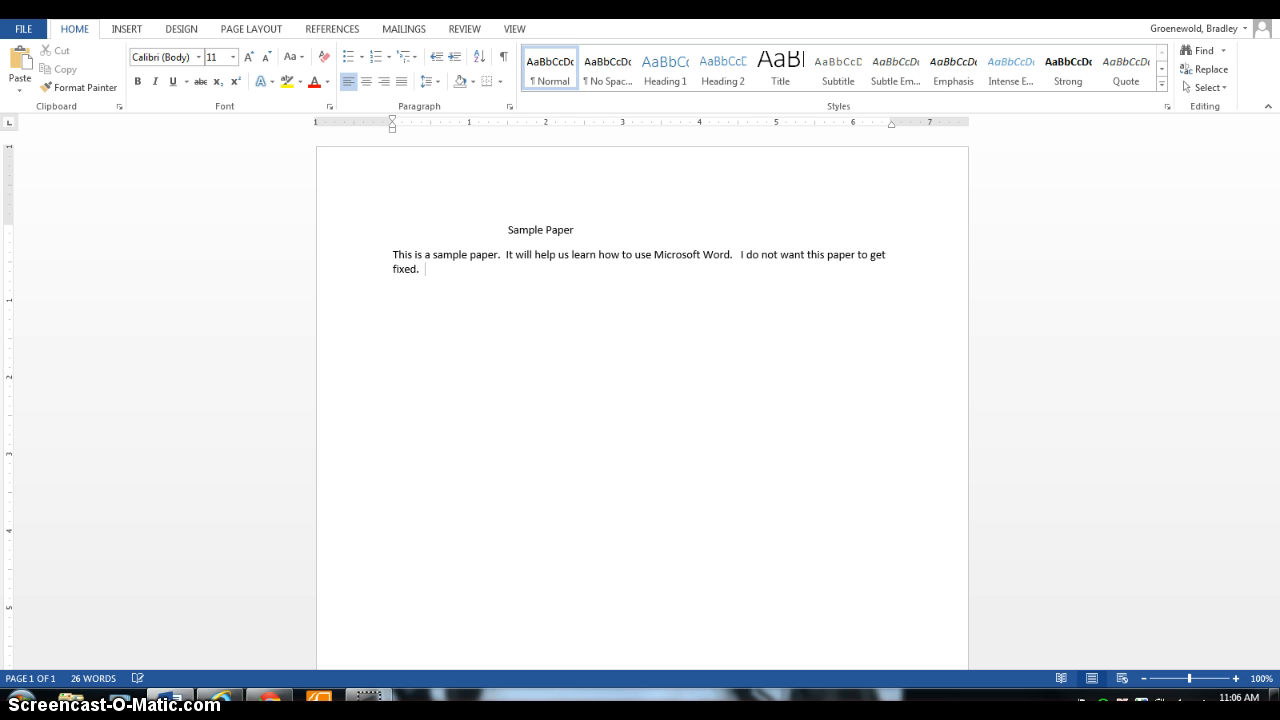
type("This is  a mistake.")
Remove the extra space between "is" and "a" in the last sentence.
left_click(456, 268)
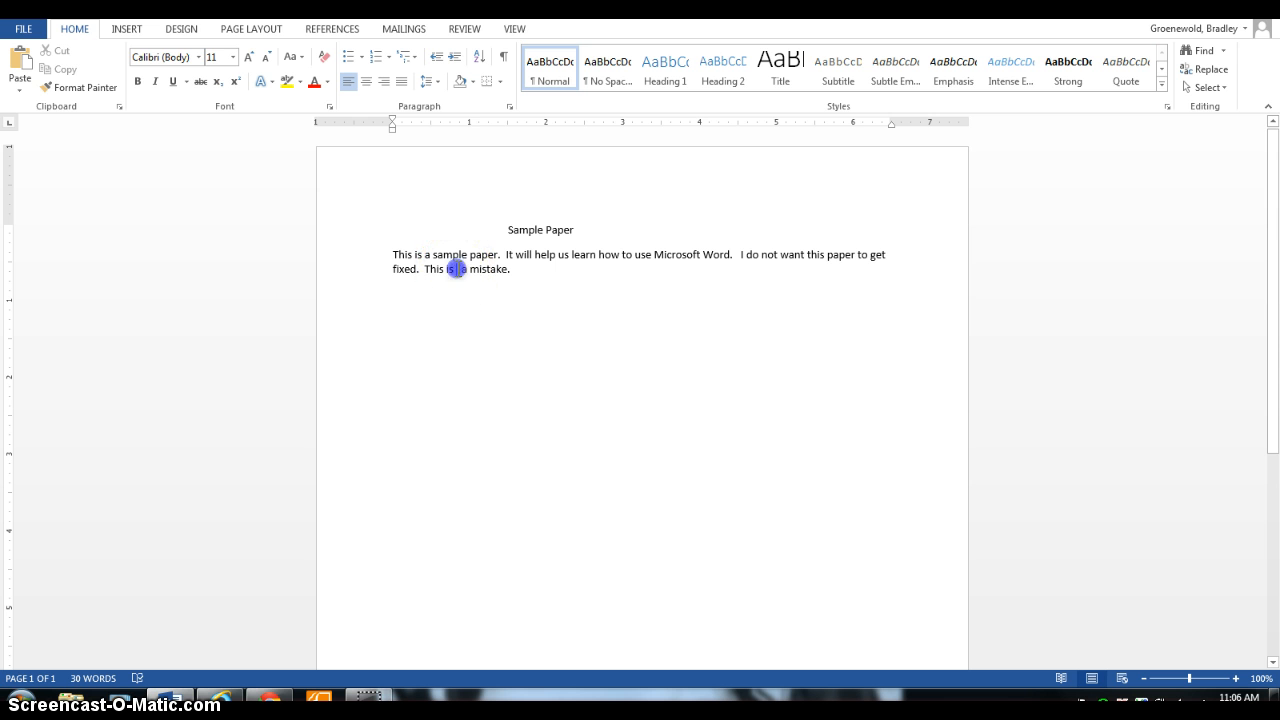
key("BackSpace")
key("BackSpace")
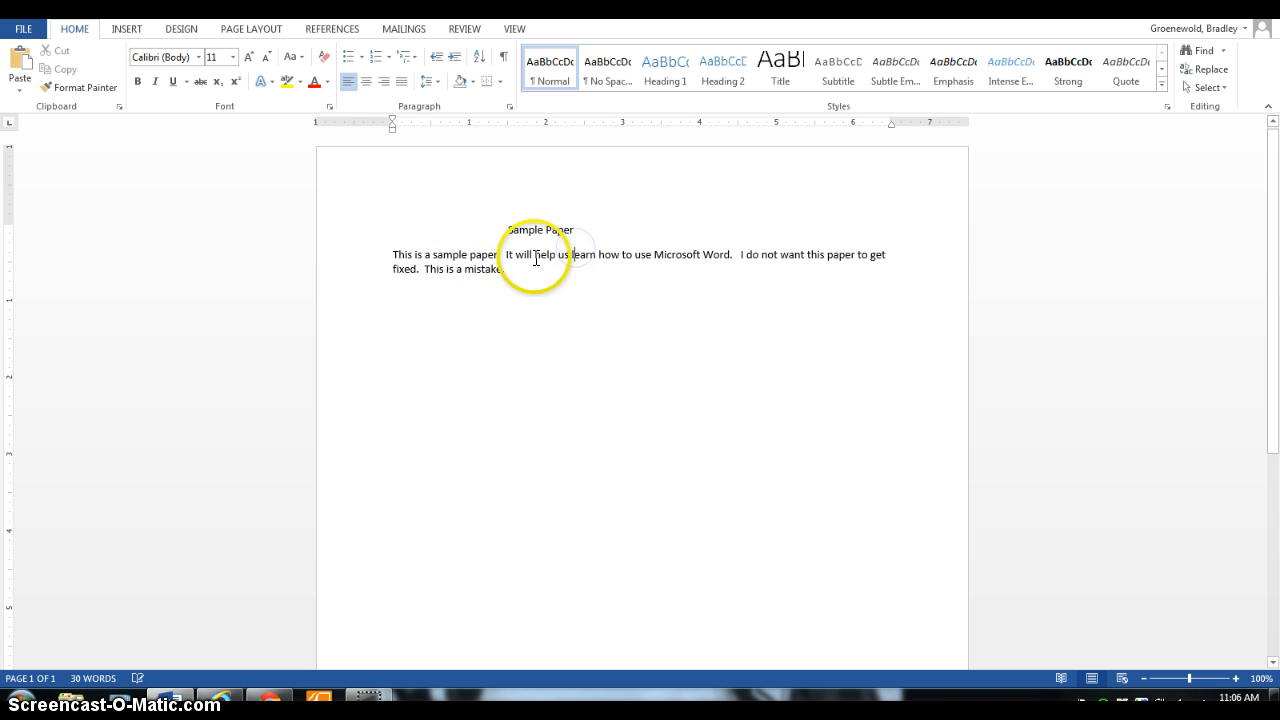
Indent the first line of the body paragraph by one tab.
left_click(391, 254)
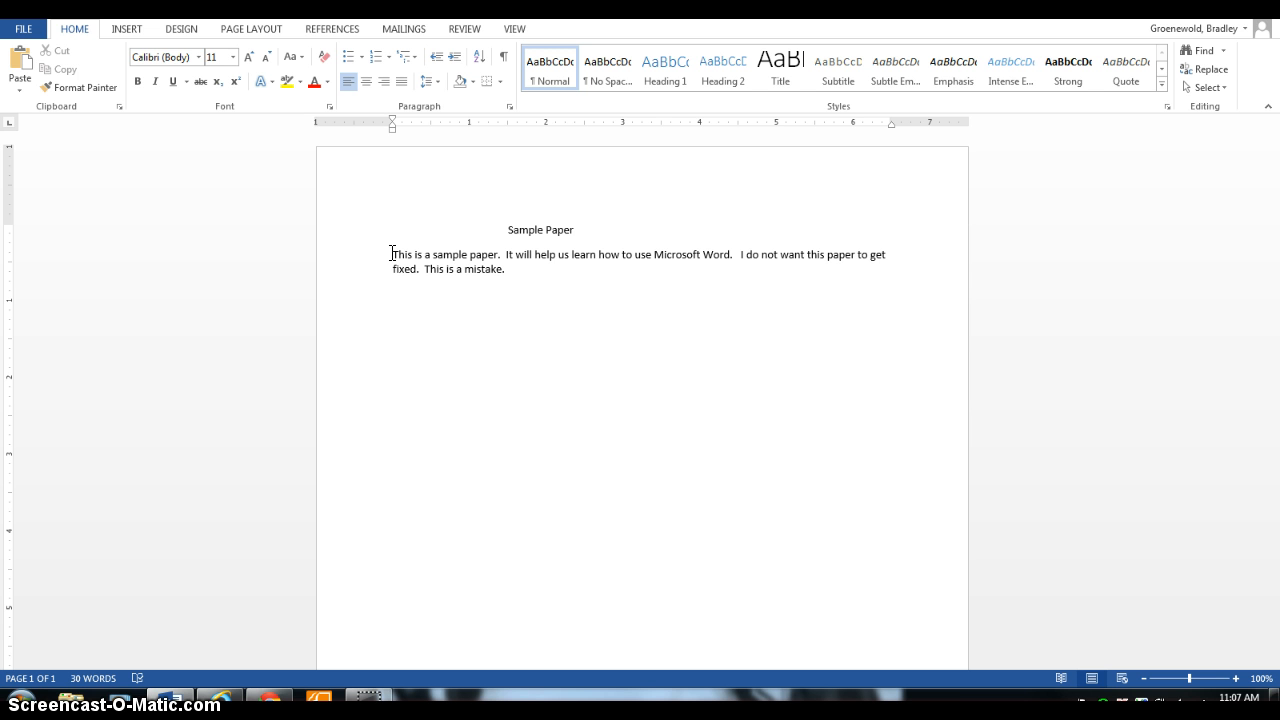
key("Tab")
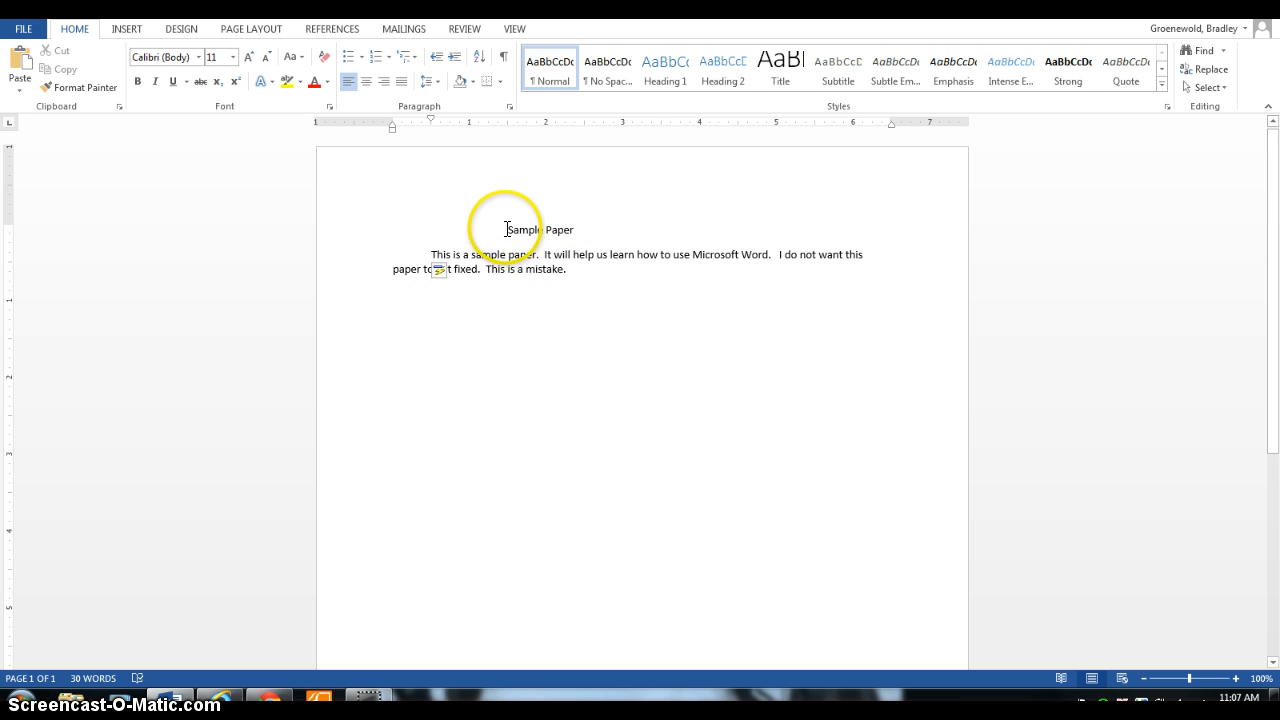
Center the title "Sample Paper" and format it as underlined and bold.
left_click_drag(507, 229, 592, 230)
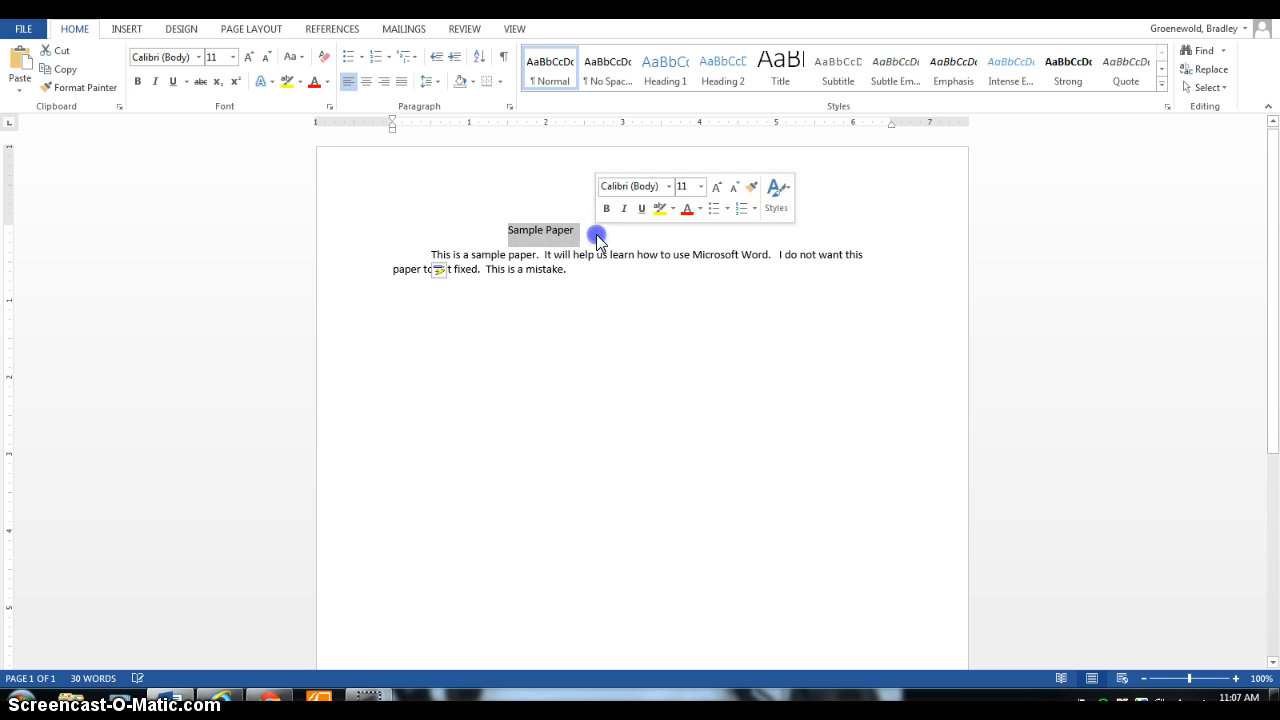
left_click(368, 82)
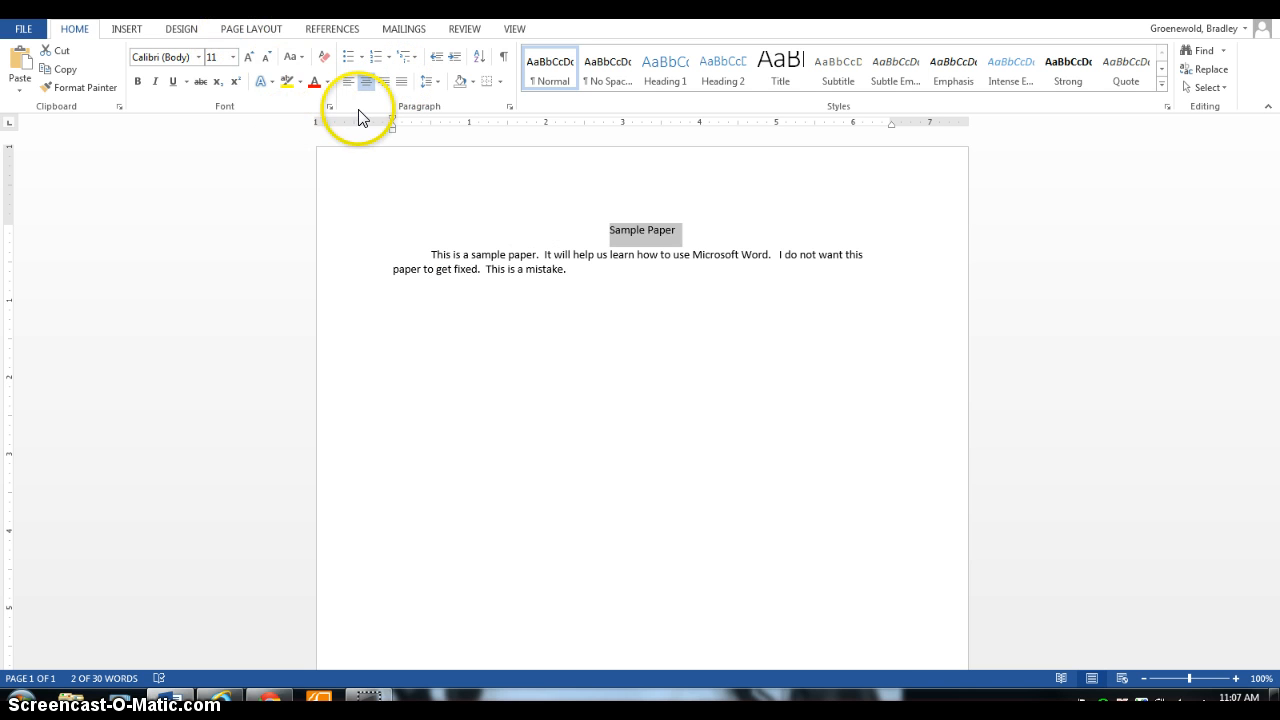
left_click(174, 84)
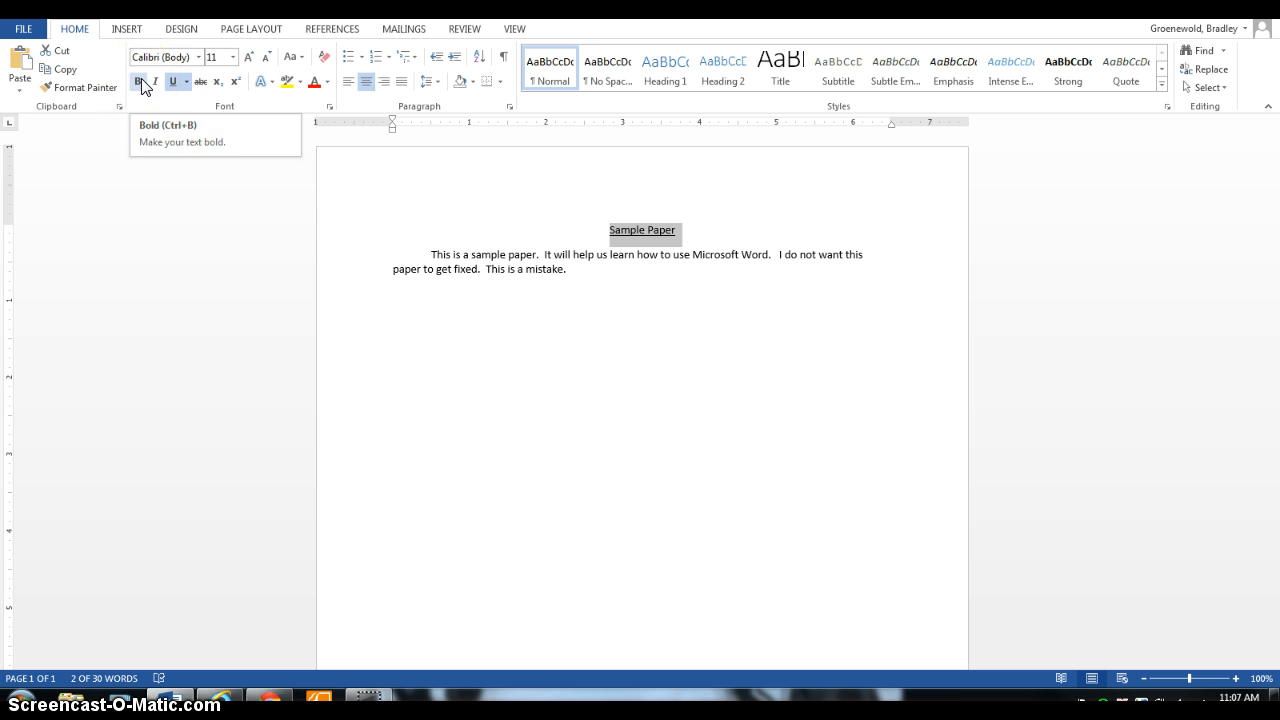
left_click(142, 86)
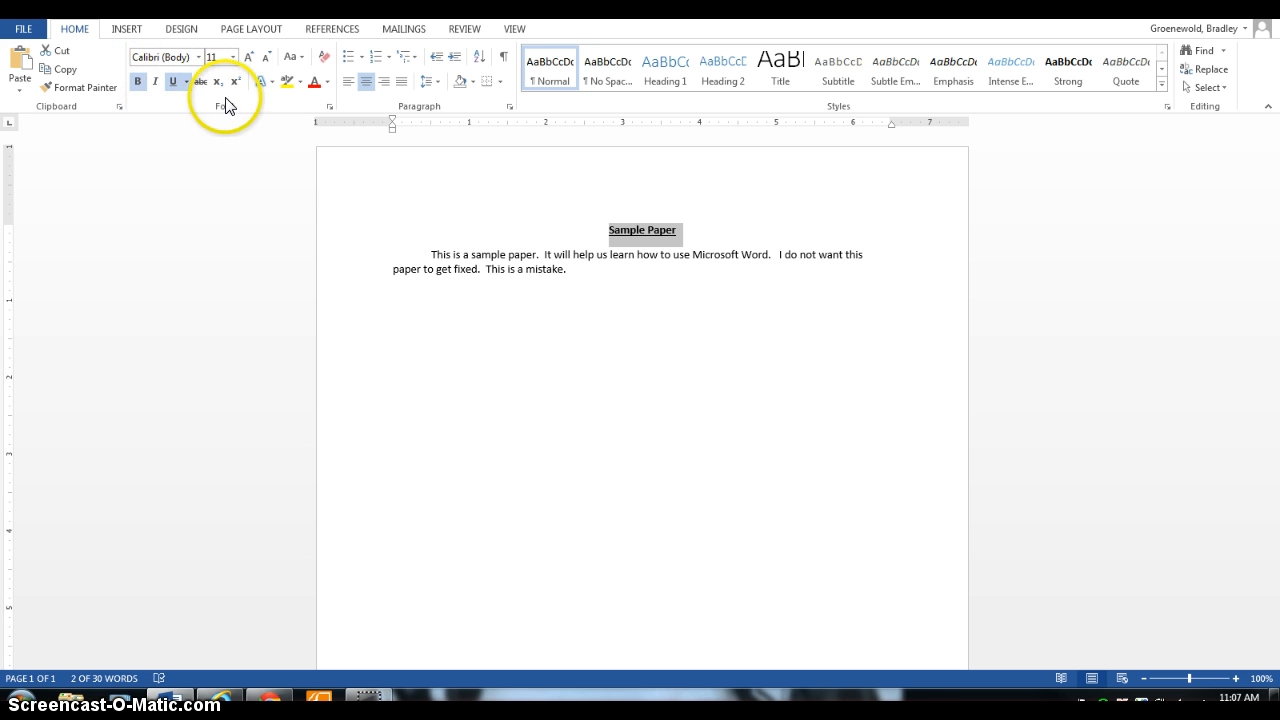
Set the title's font size to 48 and return to the end of the body text.
left_click(234, 60)
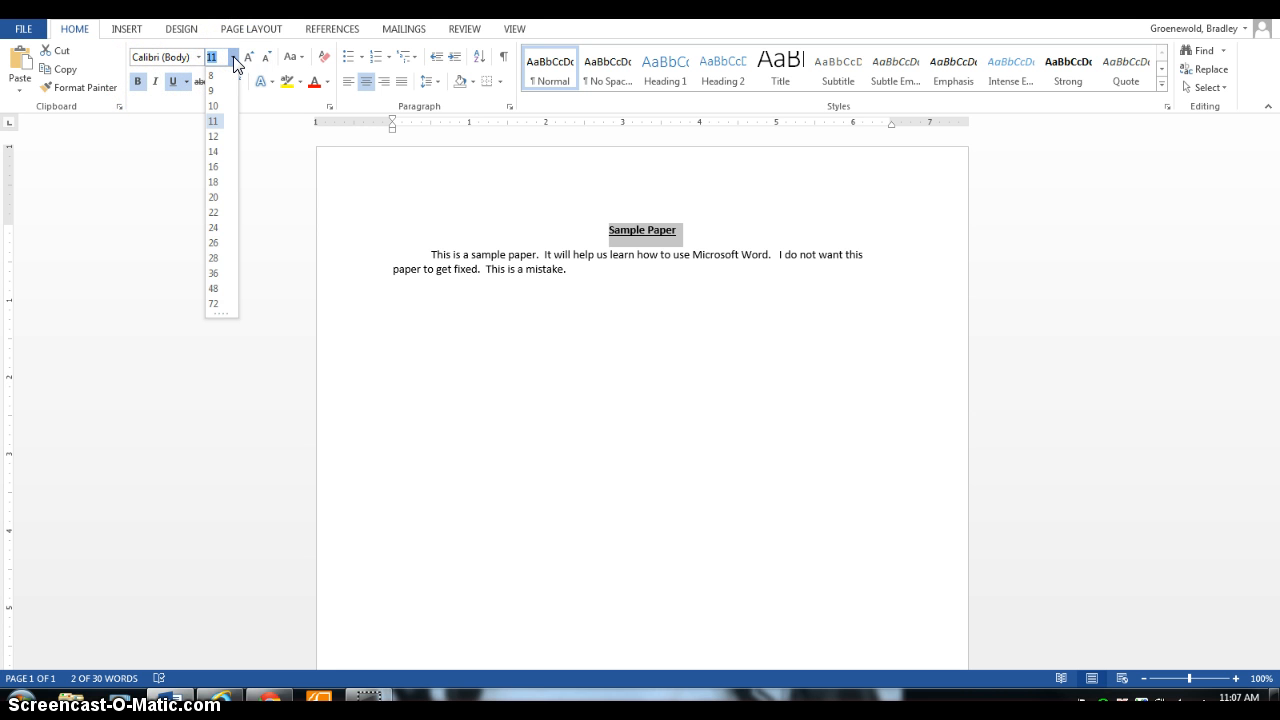
left_click(218, 288)
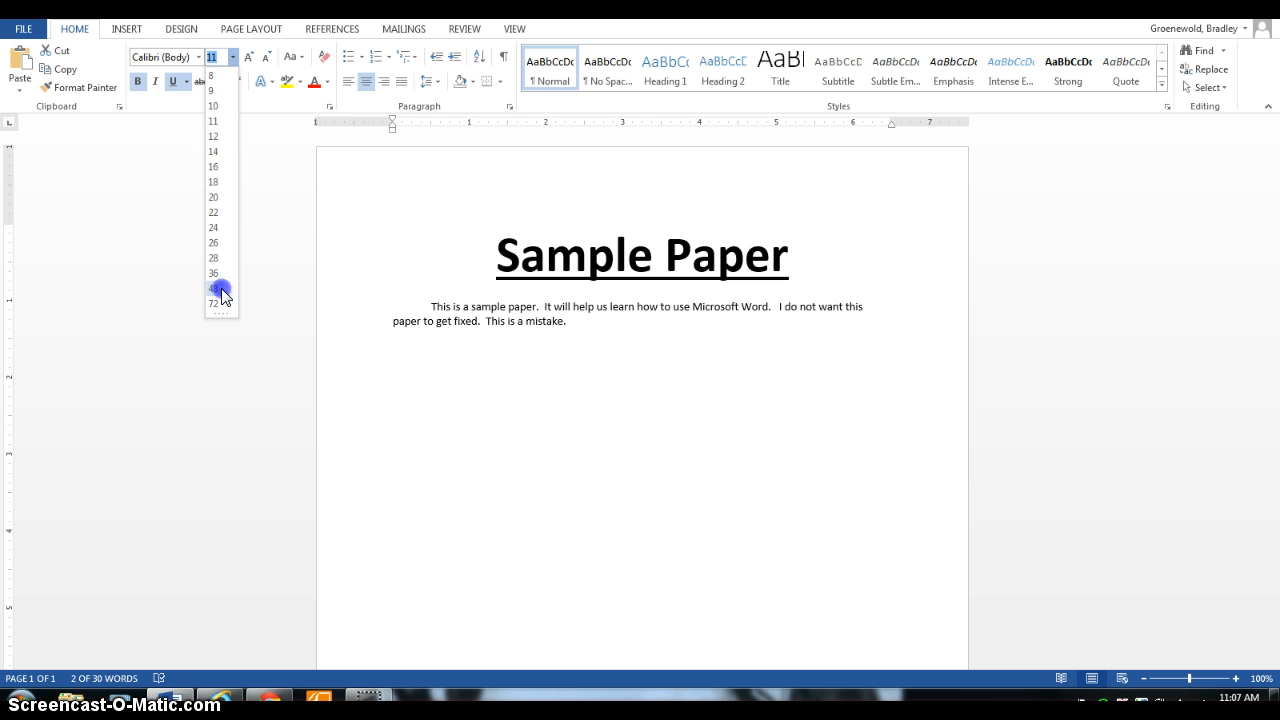
left_click(625, 332)
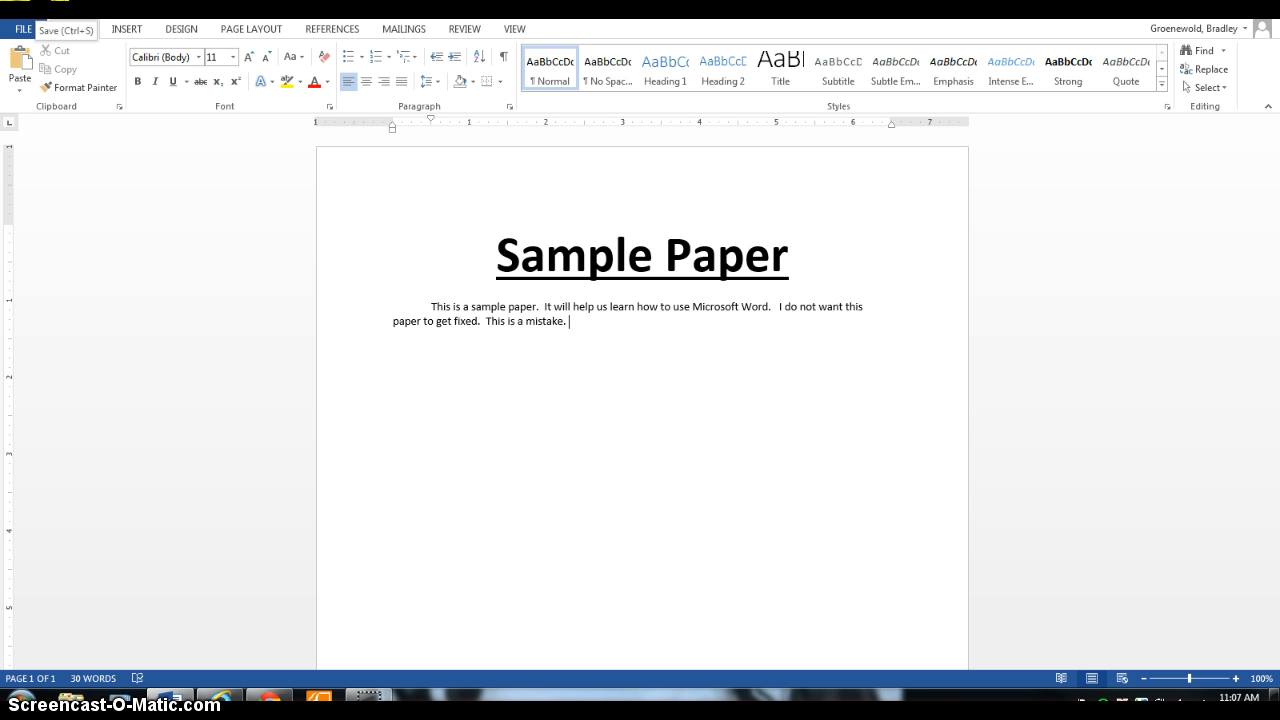
Save the document to the Desktop as the Word document "Sample Paper".
left_click(40, 12)
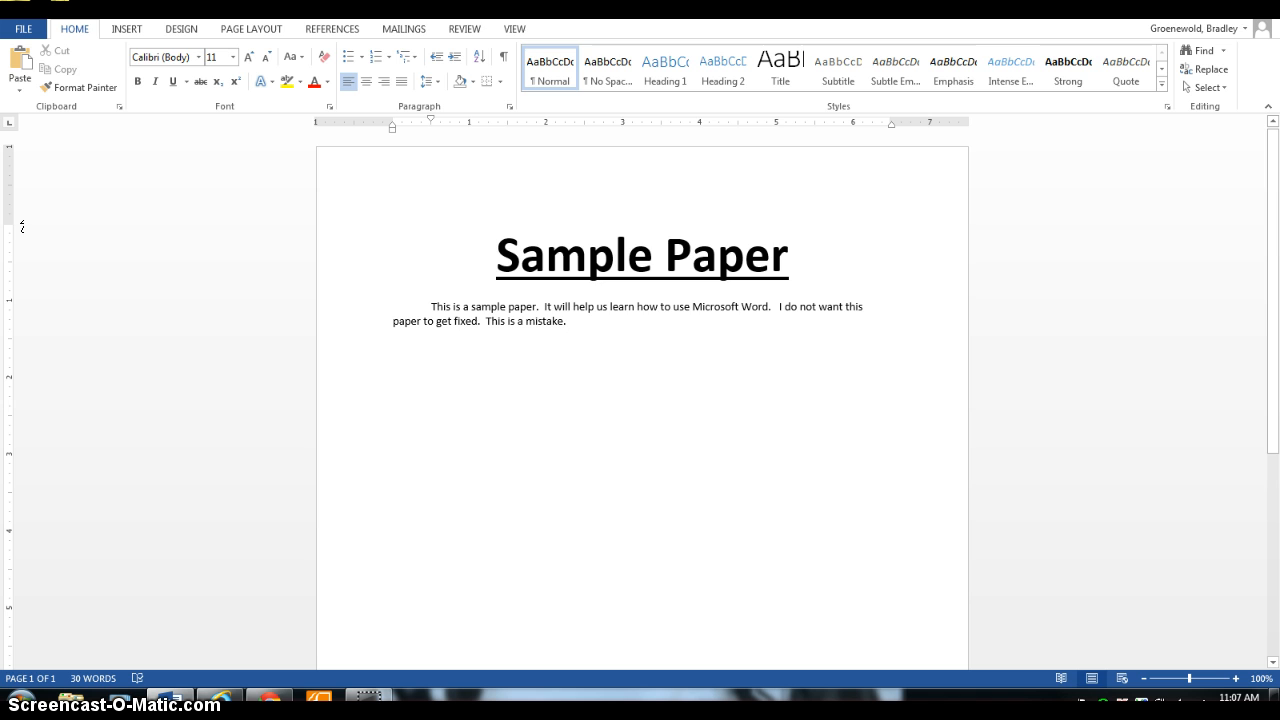
key("ctrl+s")
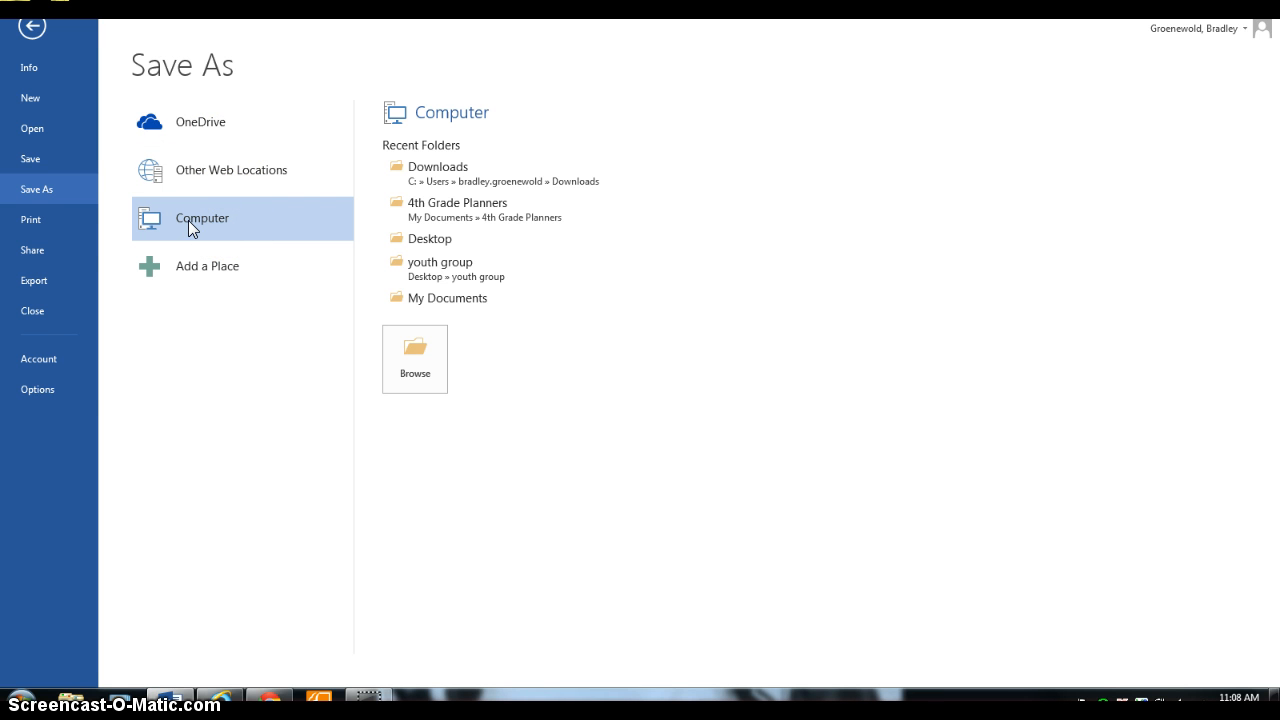
left_click(420, 241)
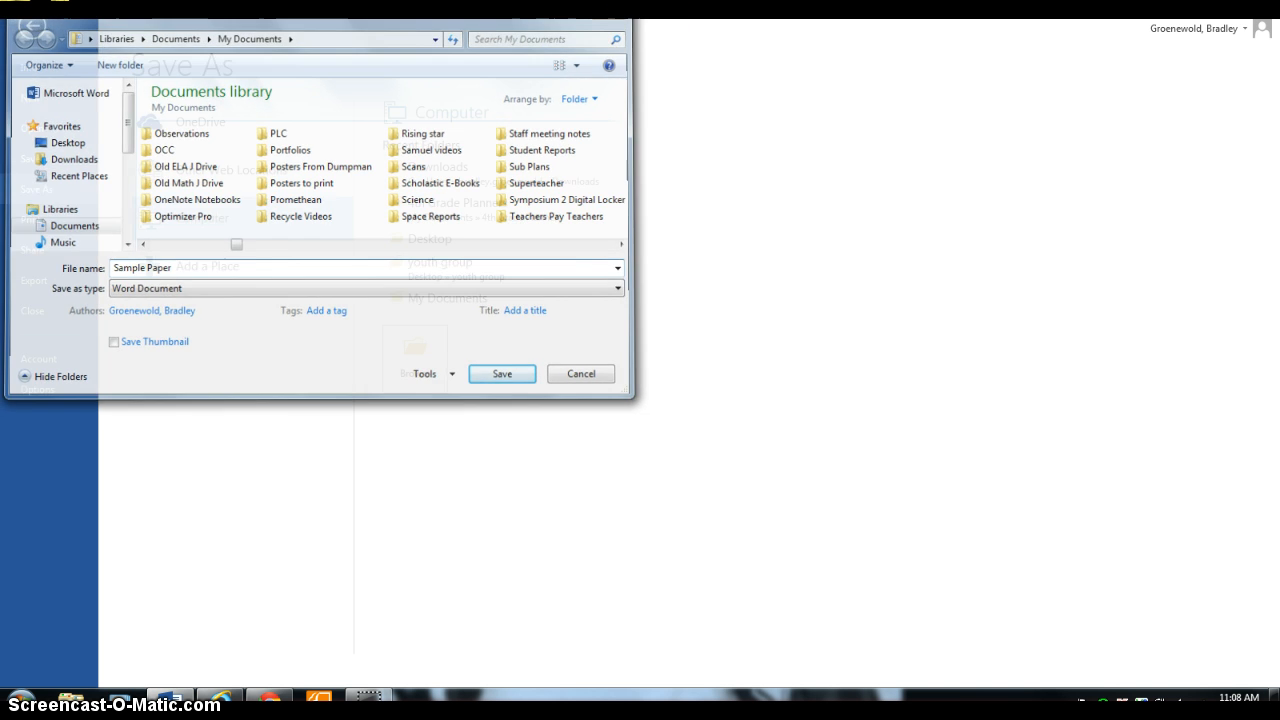
left_click(460, 242)
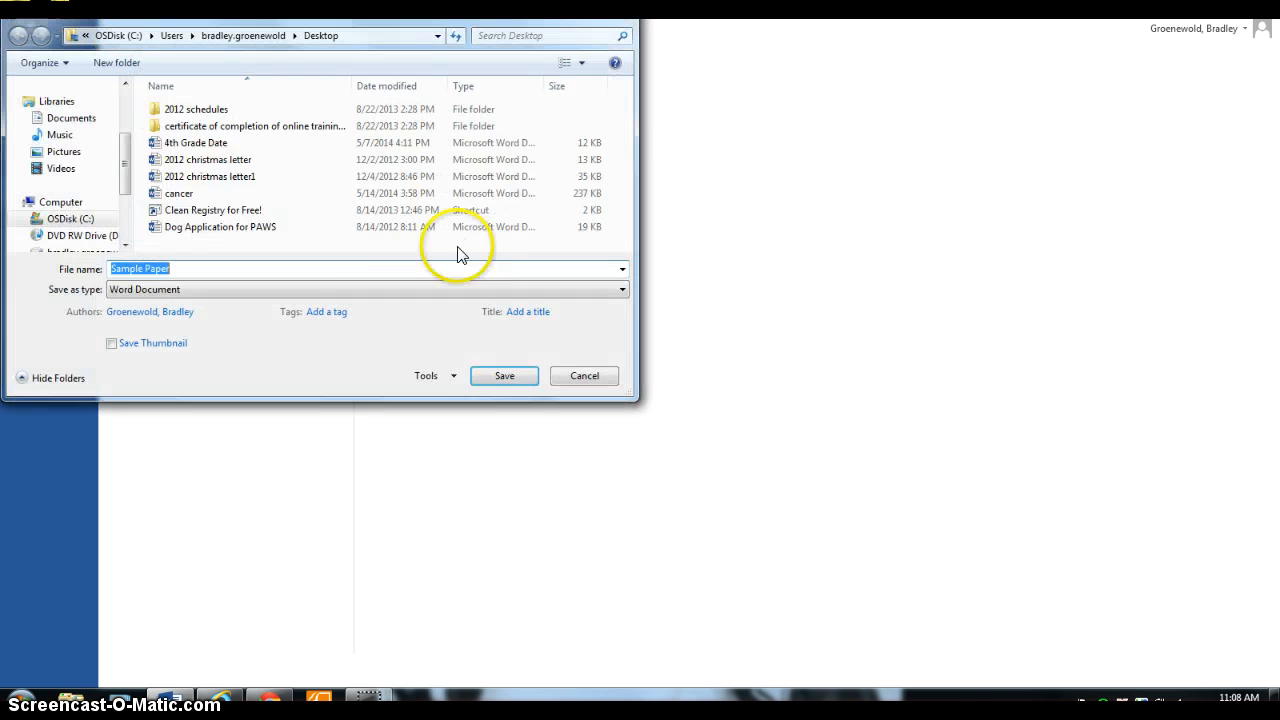
left_click(520, 378)
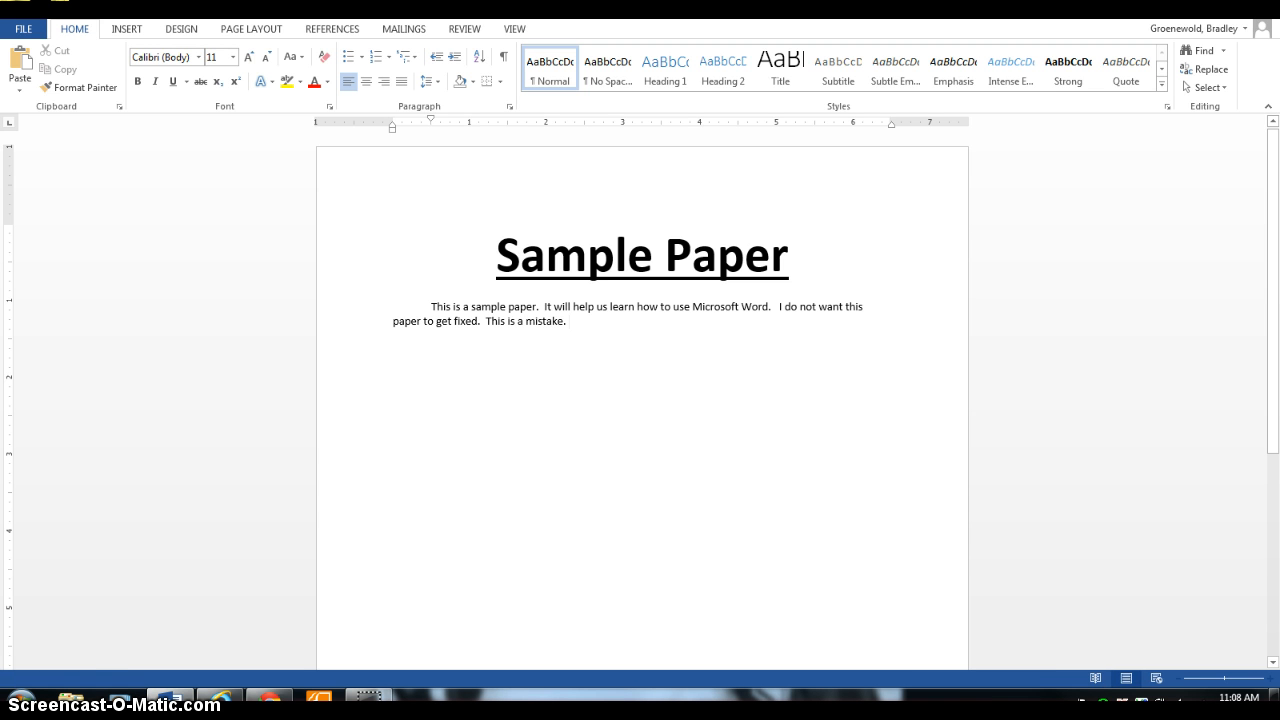
Close the document and reopen the "Sample Paper" file from the desktop.
key("alt+F4")
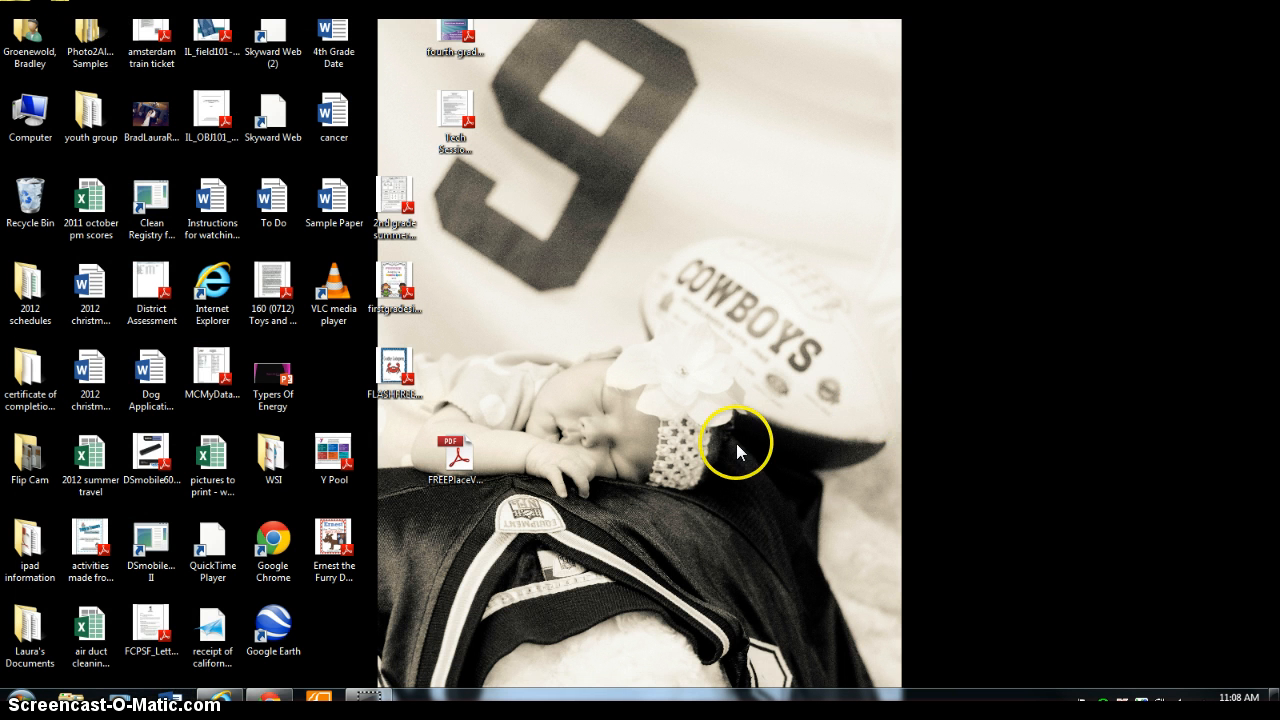
left_click(335, 203)
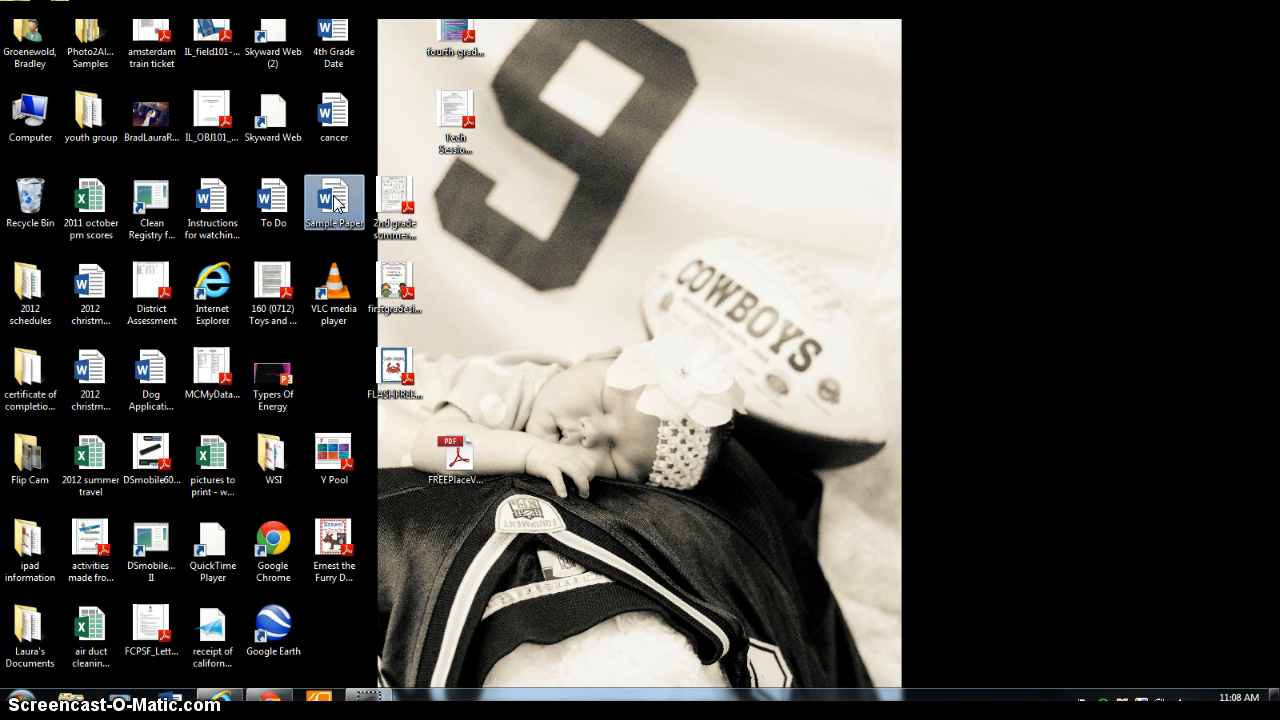
double_click(335, 203)
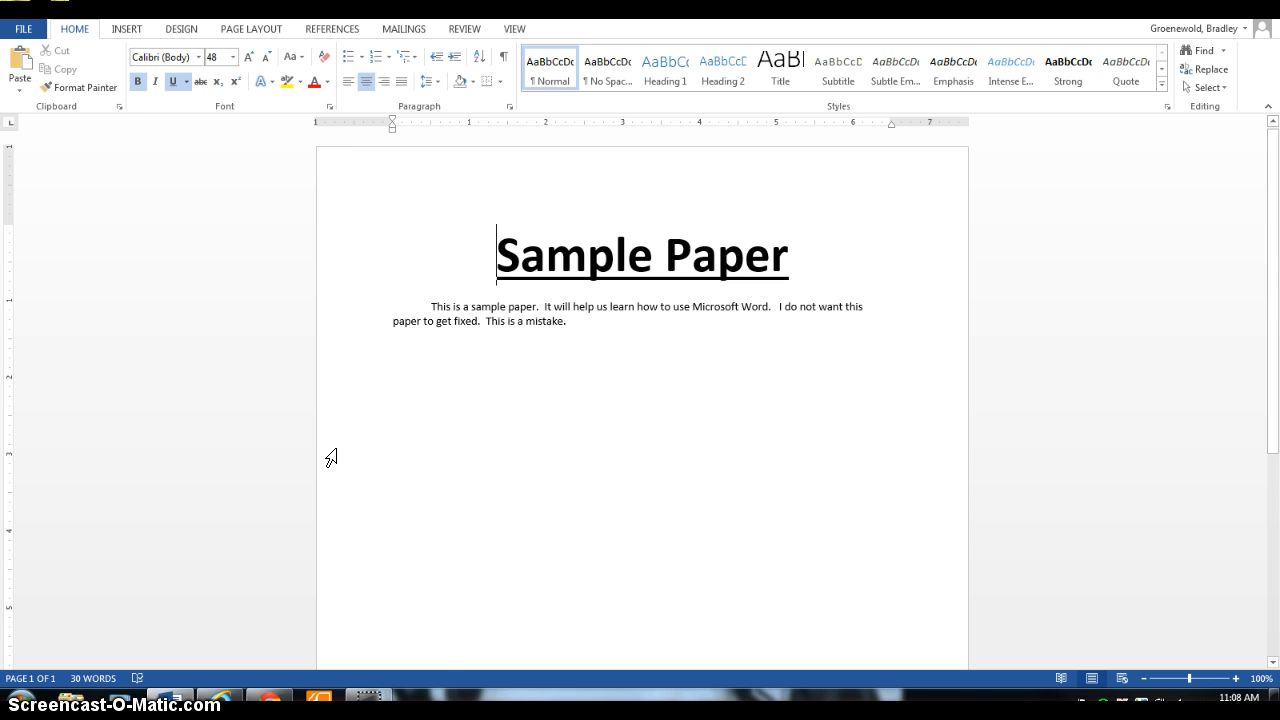
View the document's print settings and preview, and return to the document without printing.
key("ctrl+p")
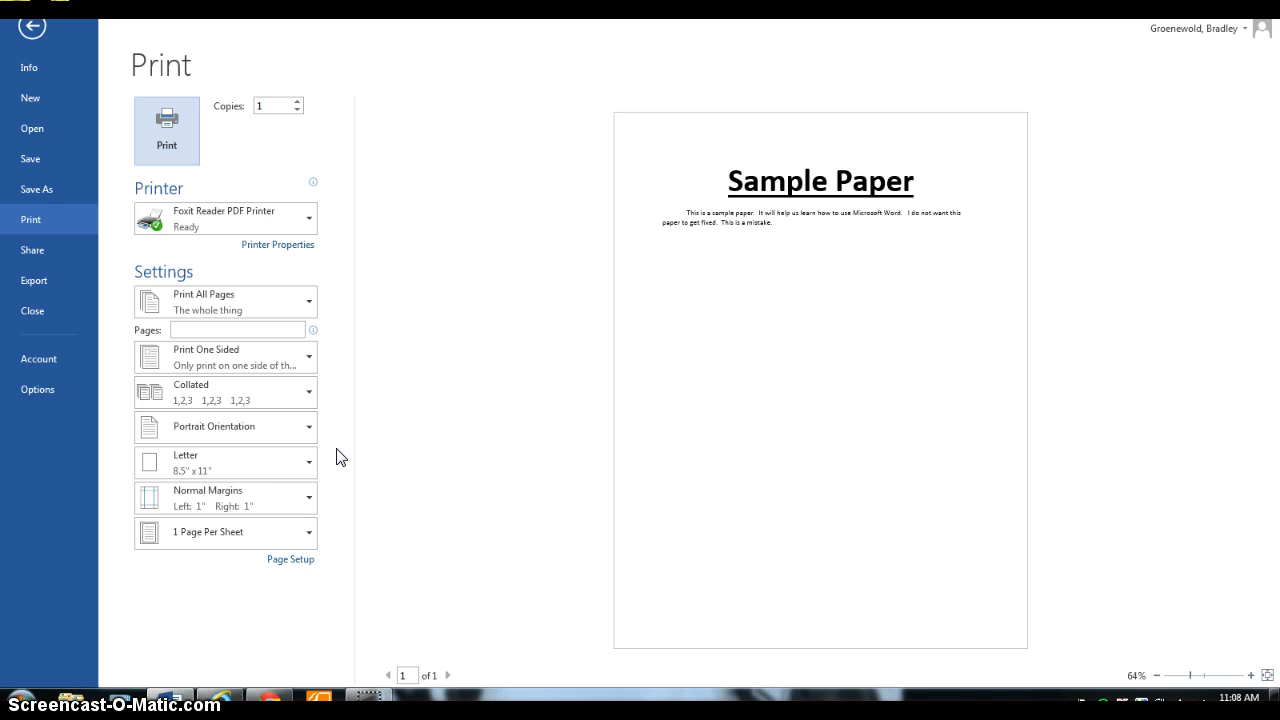
key("alt")
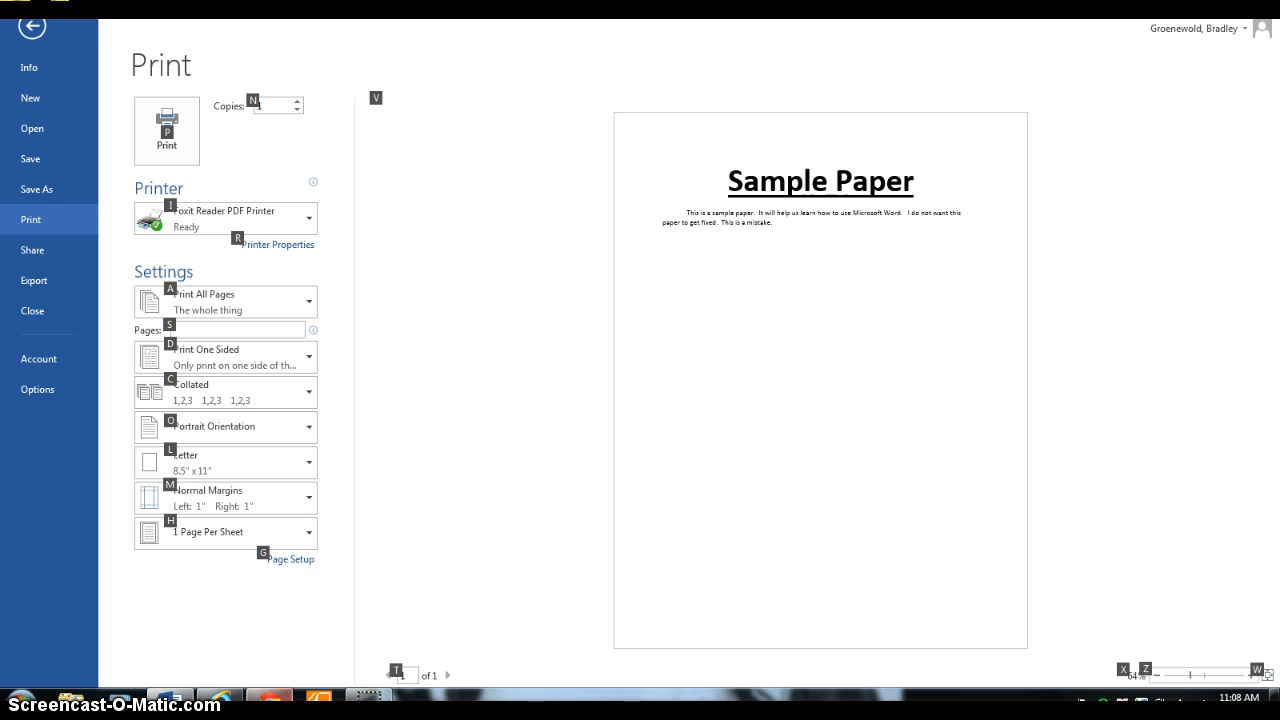
mouse_move(314, 600)
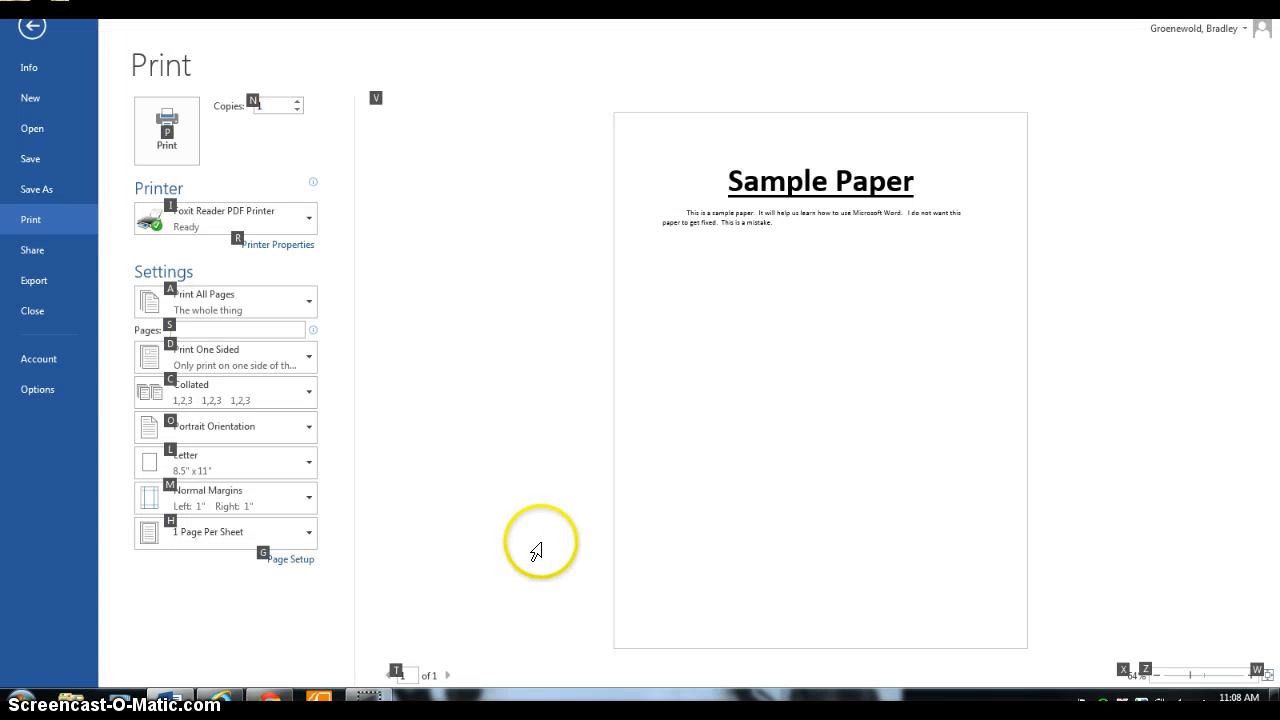
left_click(535, 542)
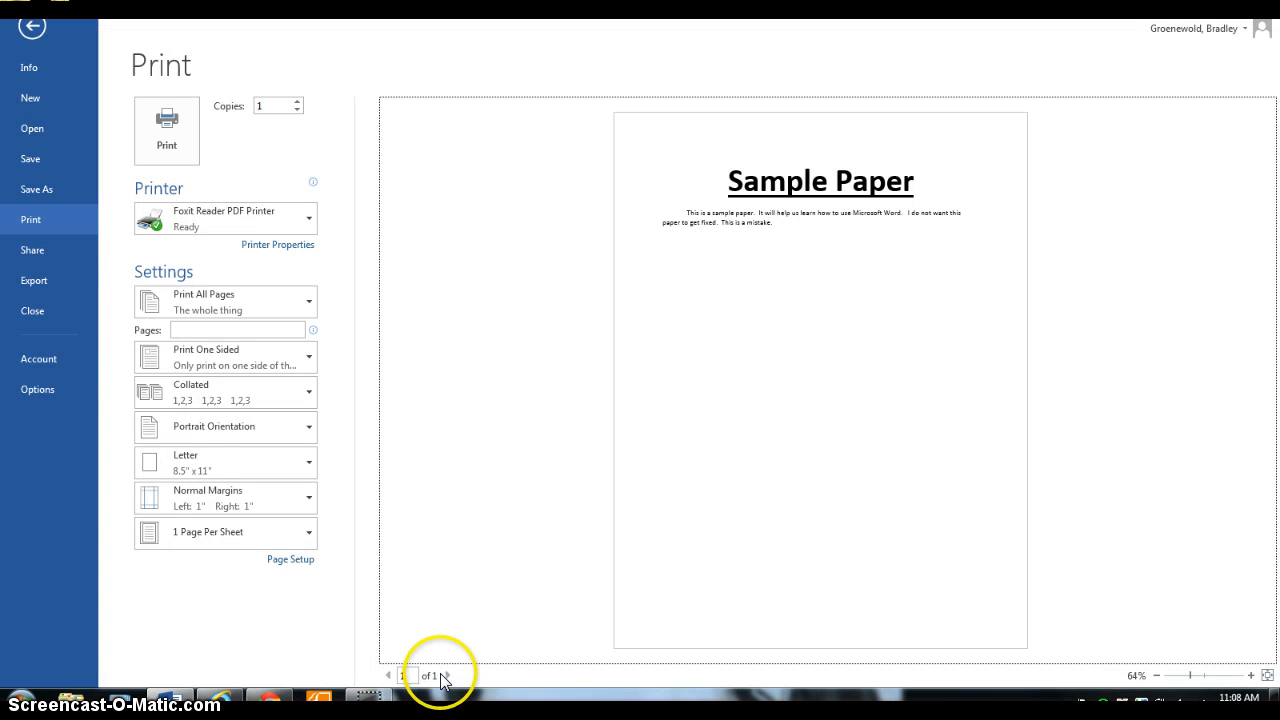
left_click(31, 26)
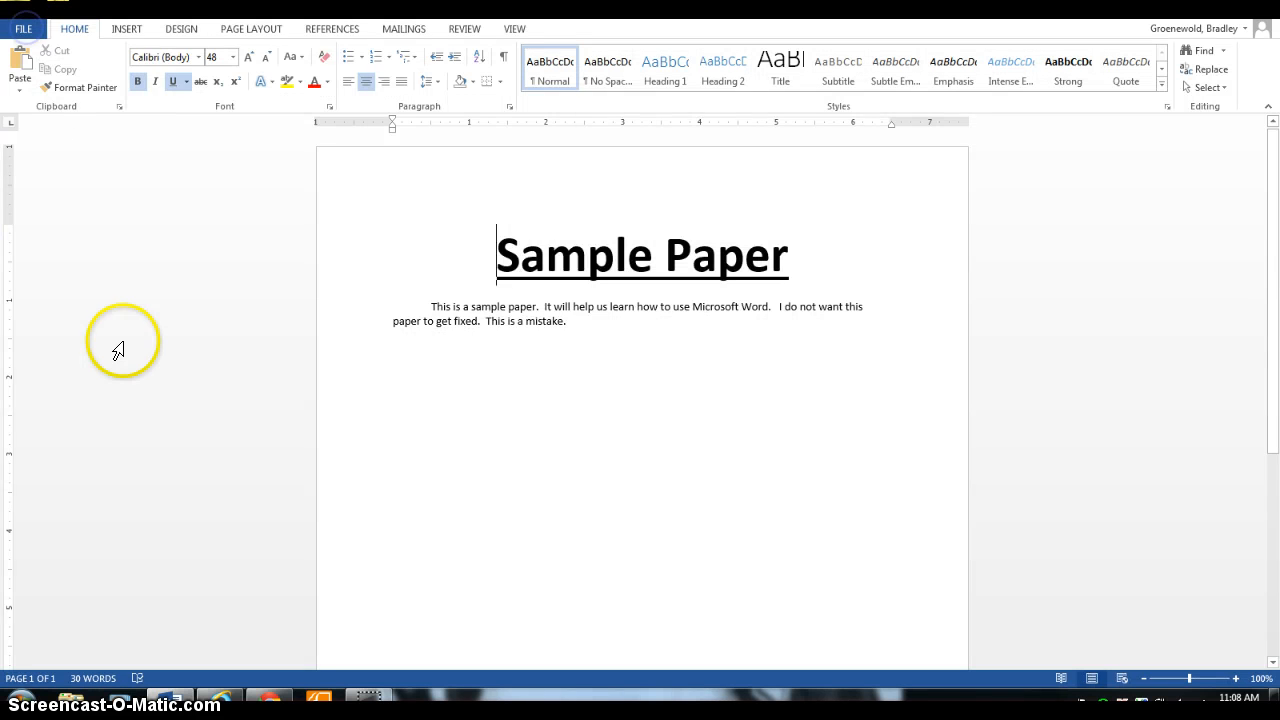
left_click(134, 560)
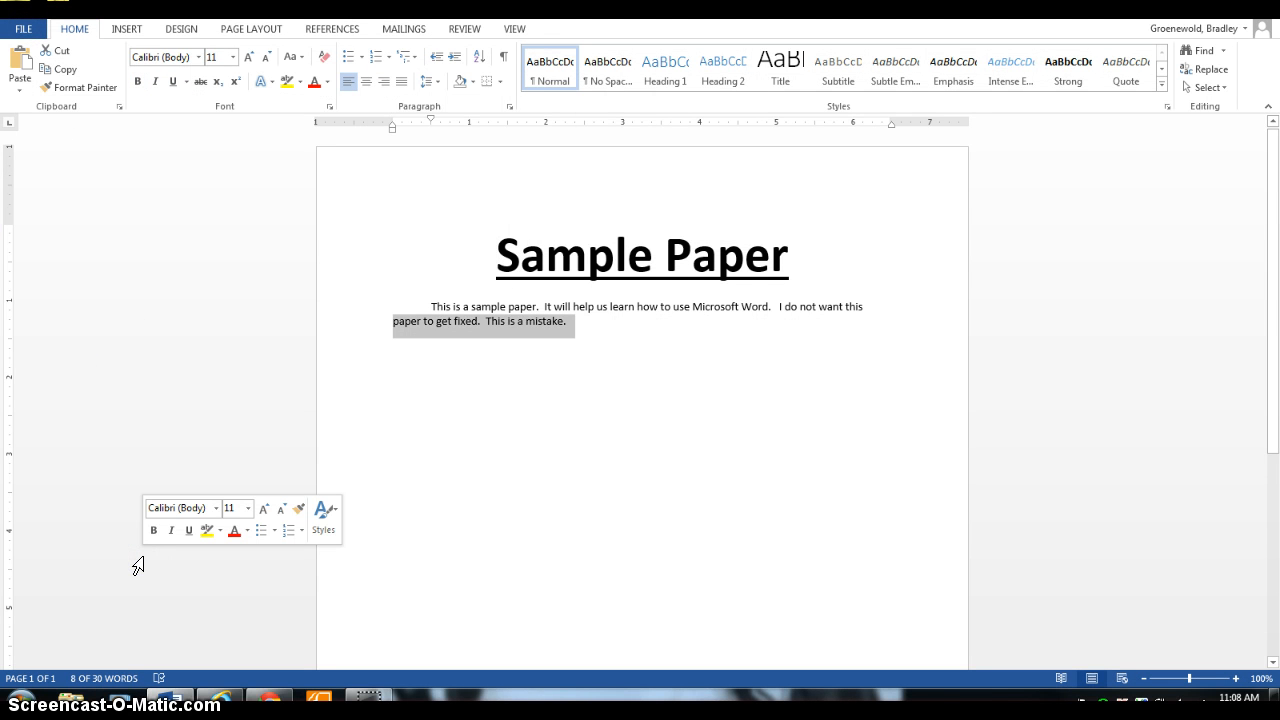